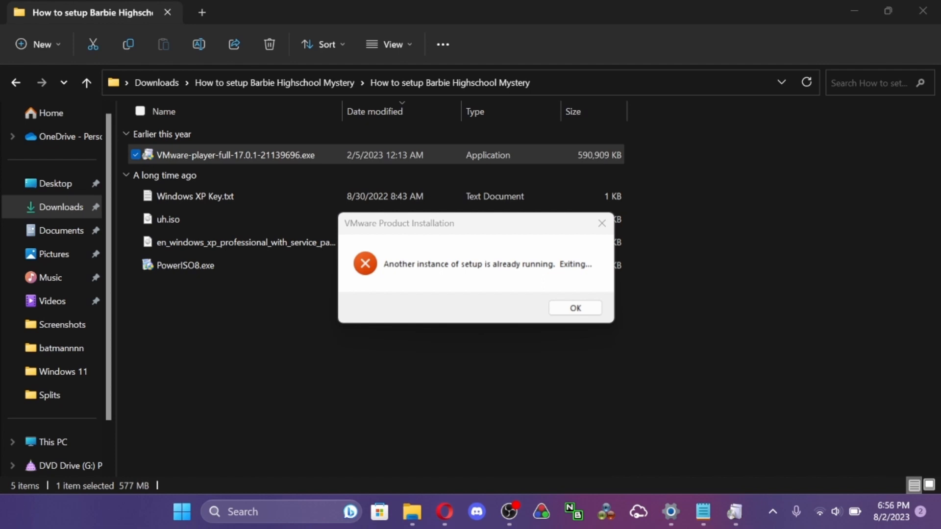
- Dismiss the VMware setup error message and minimize the open windows to reach the running product installation
click(575, 308)
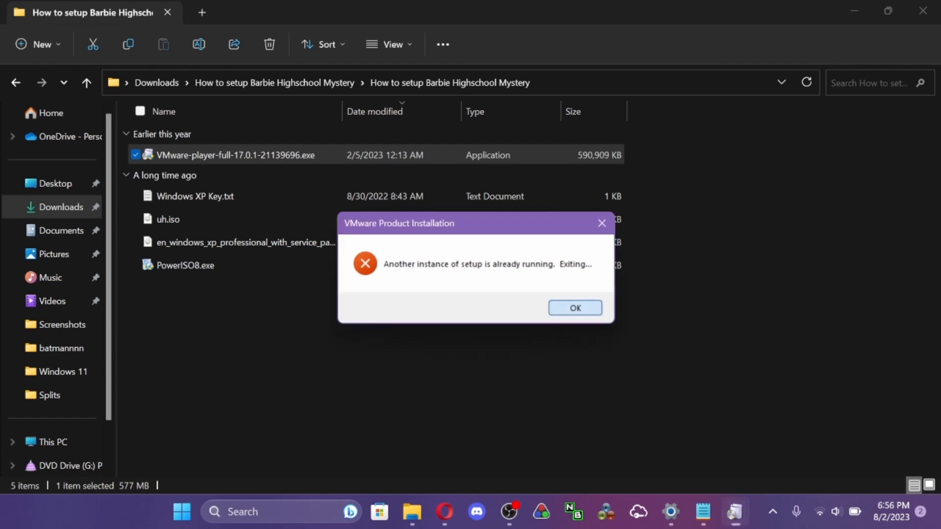
mouse_move(735, 512)
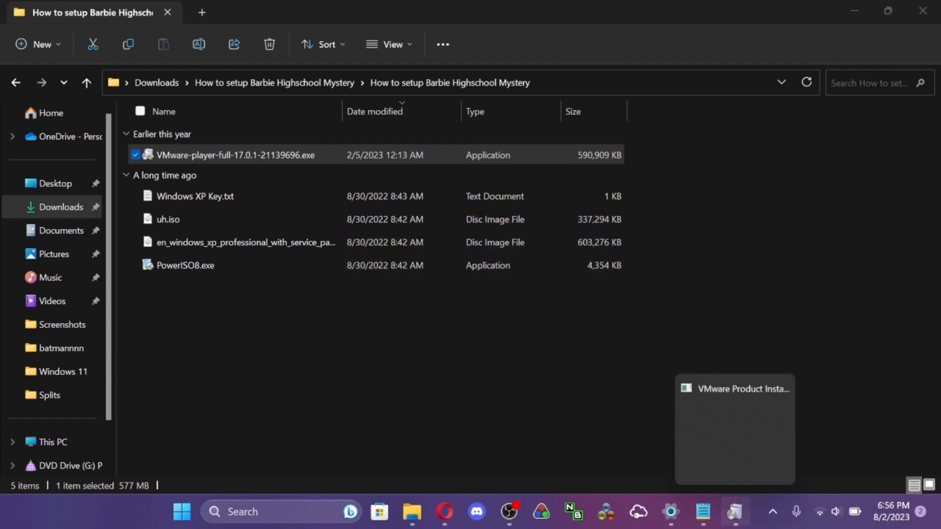
click(735, 431)
click(854, 10)
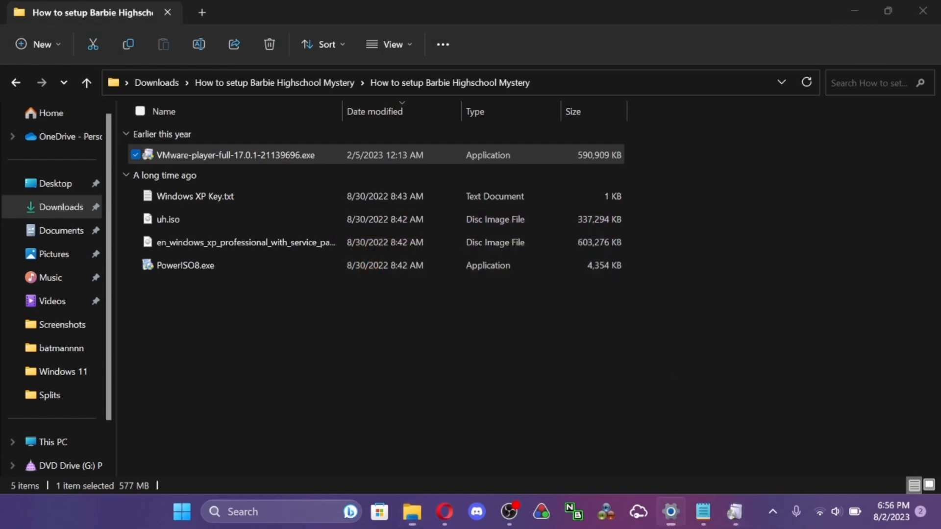
click(855, 11)
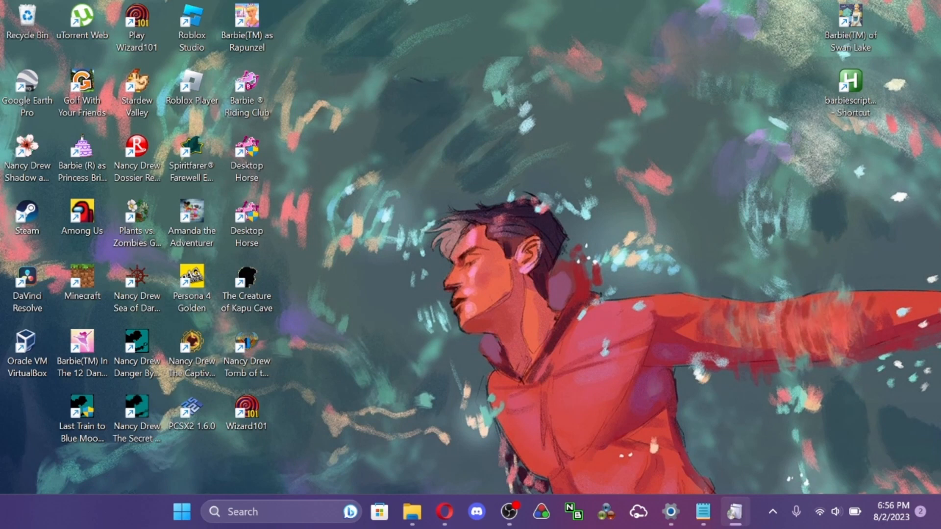
mouse_move(734, 511)
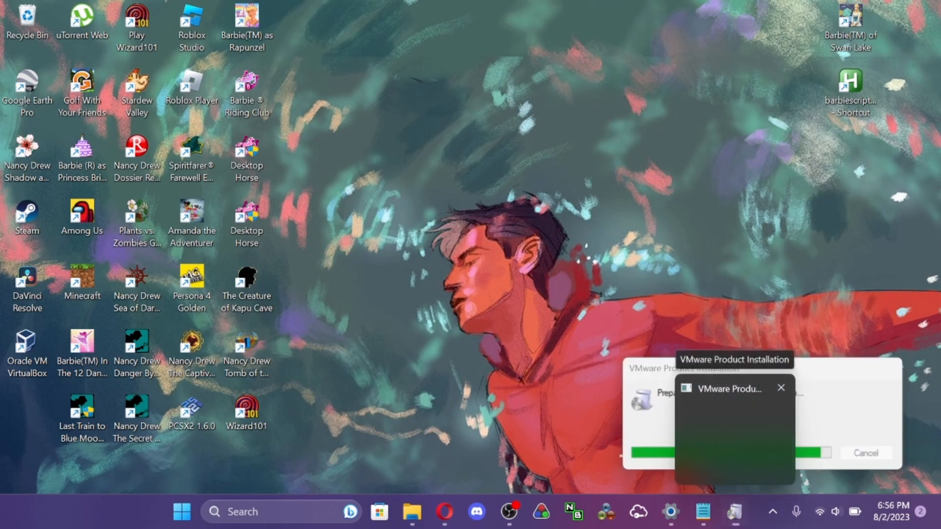
click(735, 431)
mouse_move(734, 512)
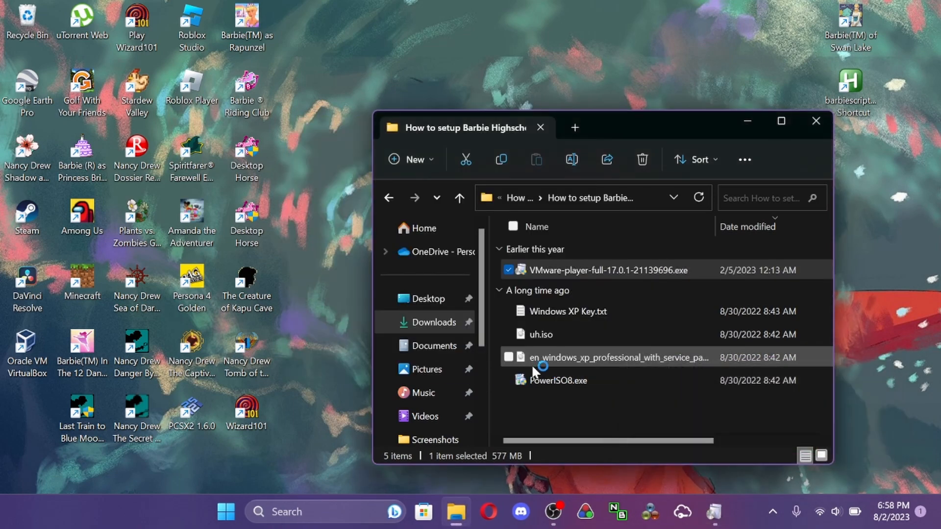
- Minimize the setup files folder and accept the license agreement in the VMware Workstation 17 Player setup wizard
click(751, 120)
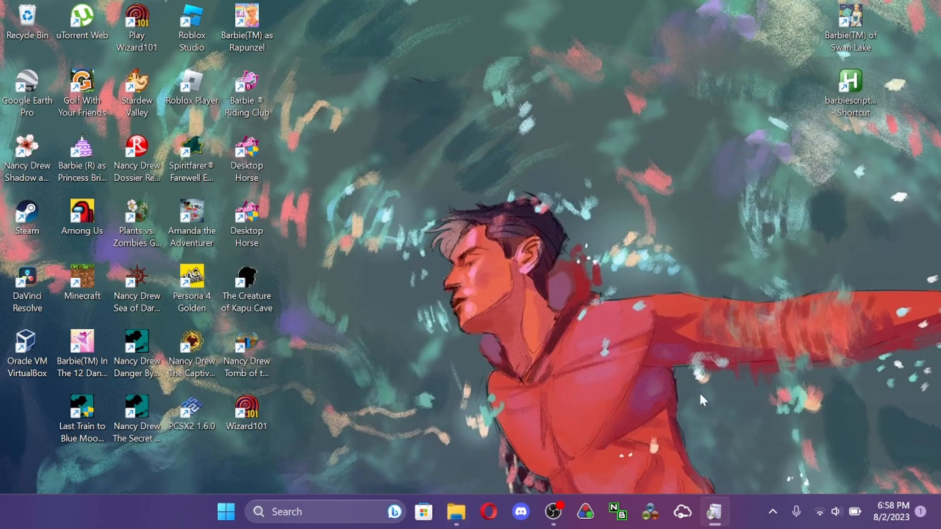
mouse_move(719, 524)
mouse_move(714, 446)
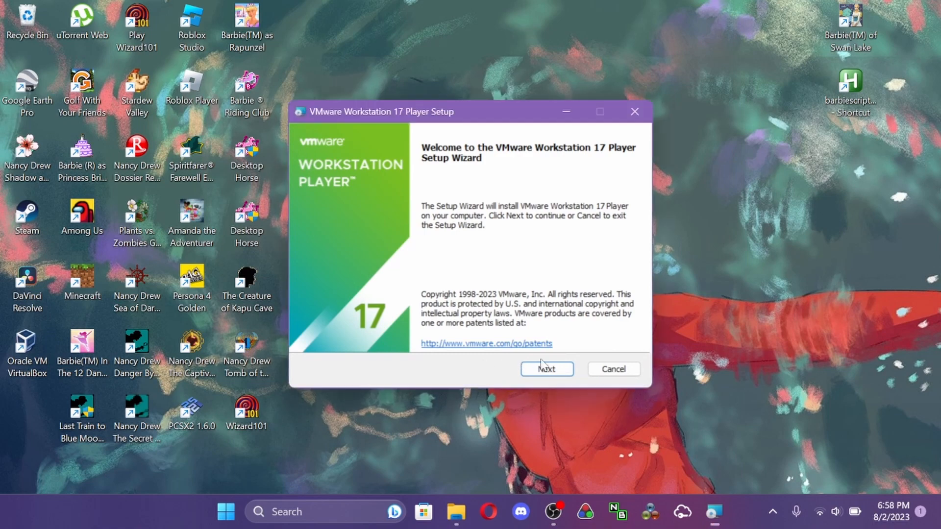
click(545, 369)
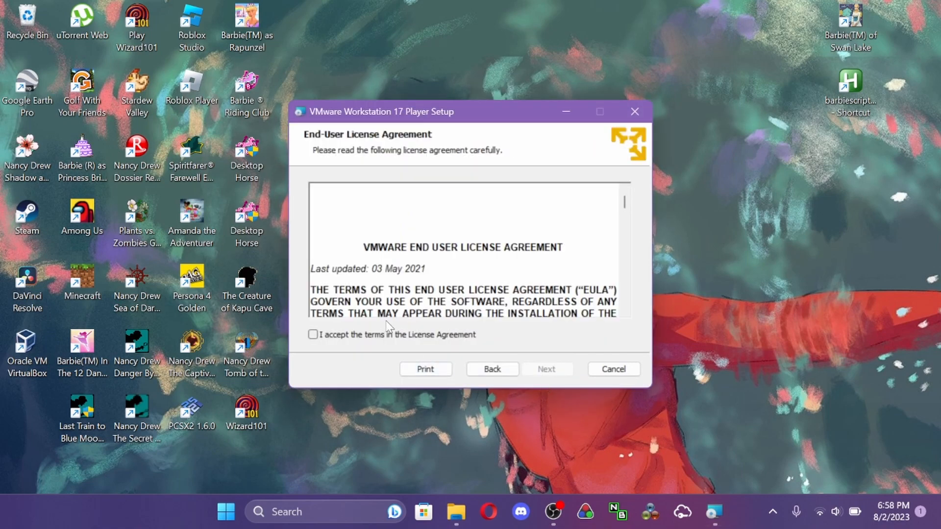
click(390, 335)
click(545, 369)
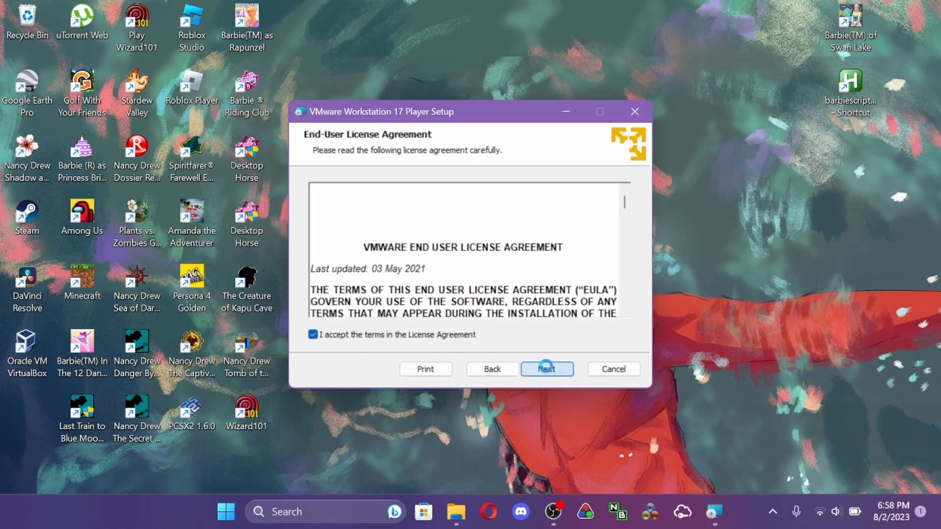
key(XF86MonBrightnessDown)
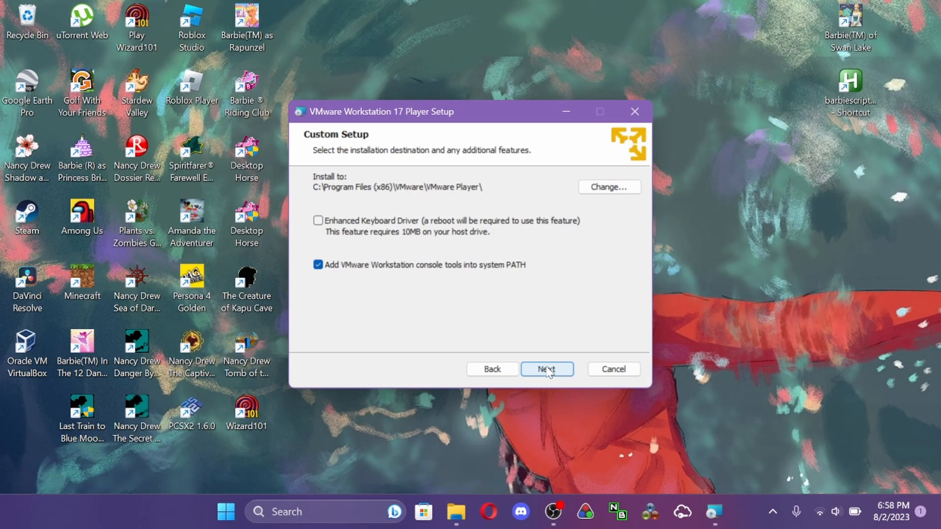
- Install VMware Workstation 17 Player with the default location and shortcuts, opting out of the Customer Experience Improvement Program
click(547, 370)
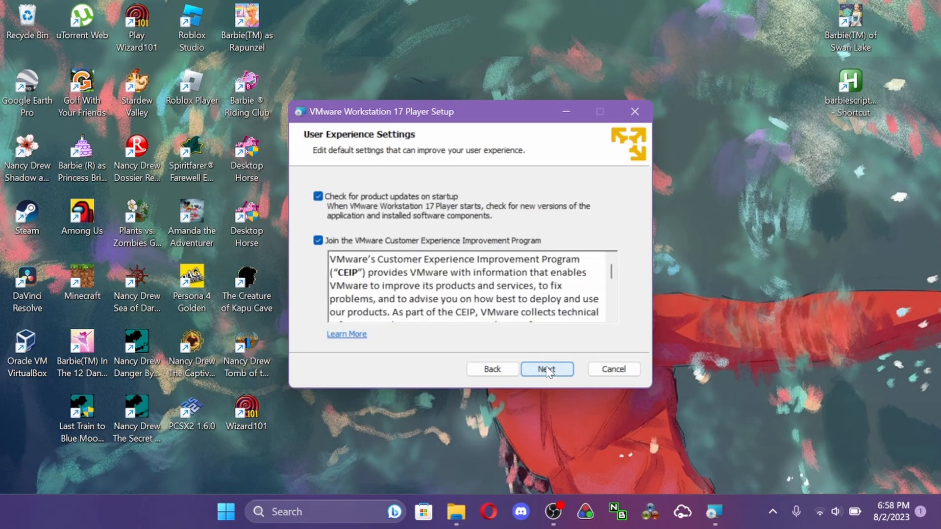
click(316, 241)
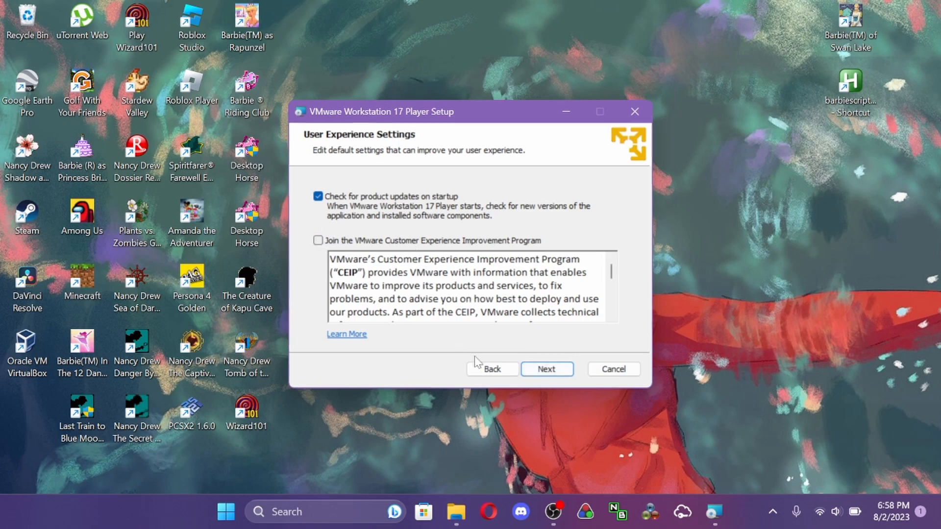
click(540, 373)
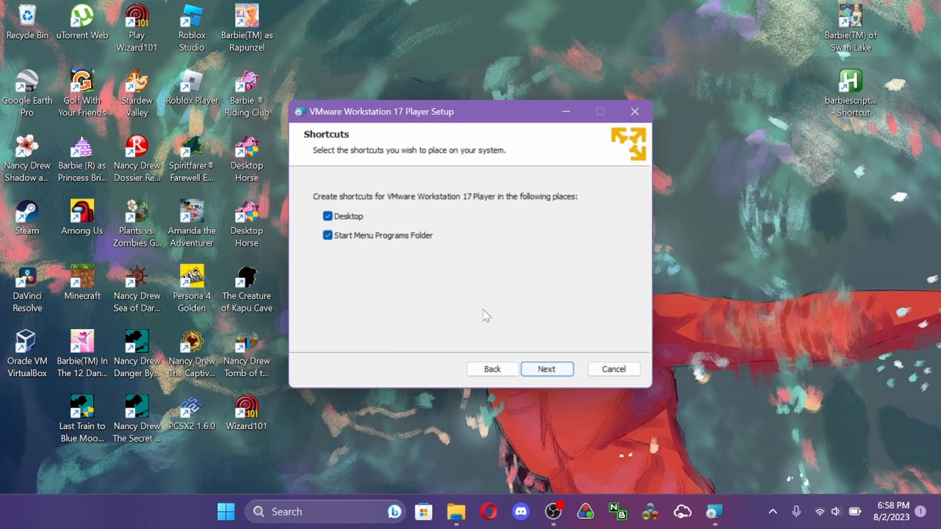
click(547, 374)
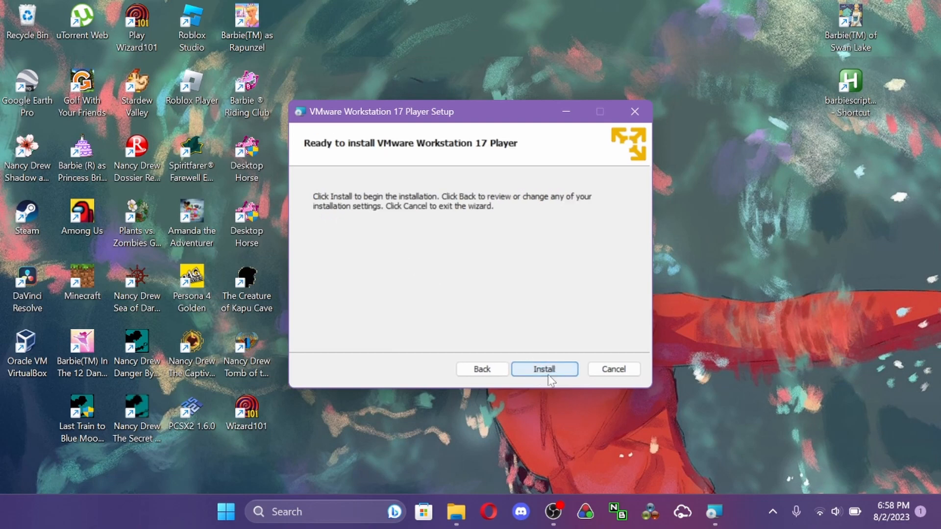
click(547, 374)
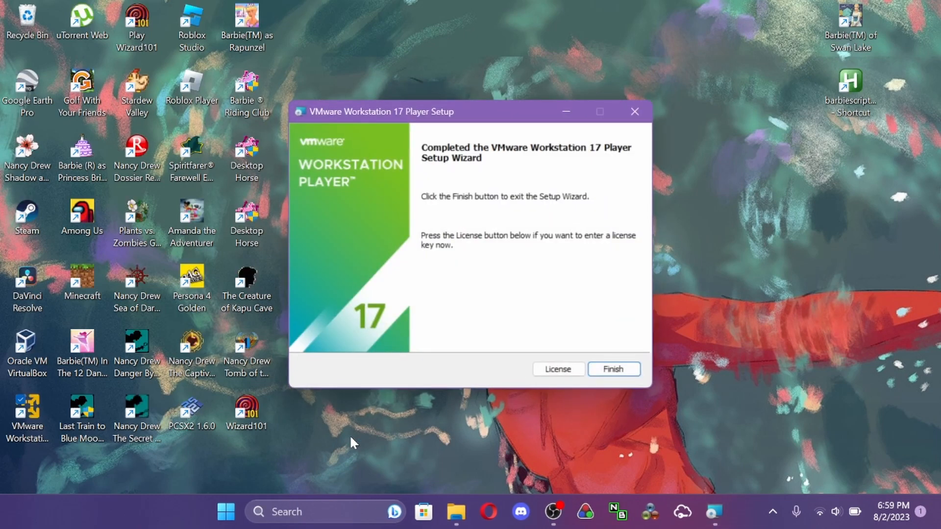
- Finish the setup wizard and launch VMware Workstation 17 Player for free non-commercial use
click(593, 370)
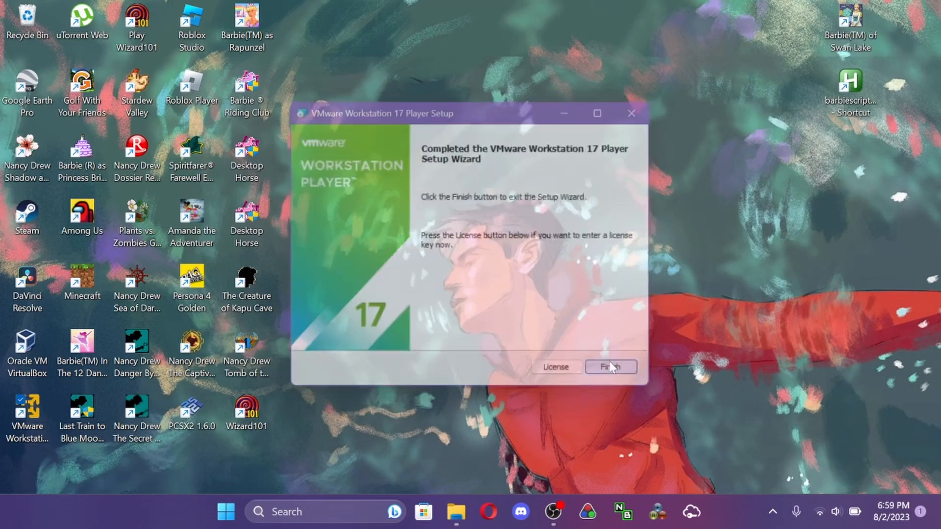
double_click(36, 414)
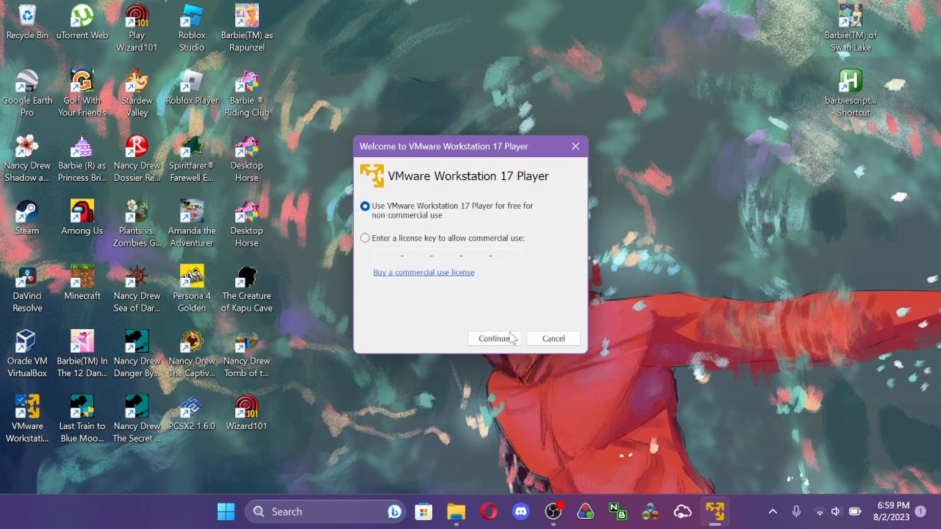
click(493, 339)
click(493, 339)
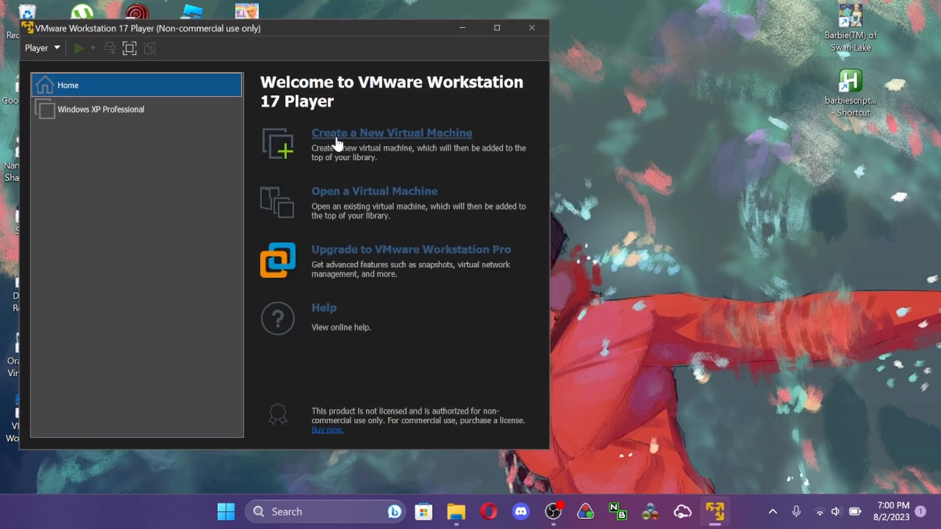
- Start a new virtual machine using en_windows_xp_professional_with_service_pack_3_x86_cd_vl_x14-73974.iso as the installer disc image
click(147, 116)
click(123, 79)
click(338, 138)
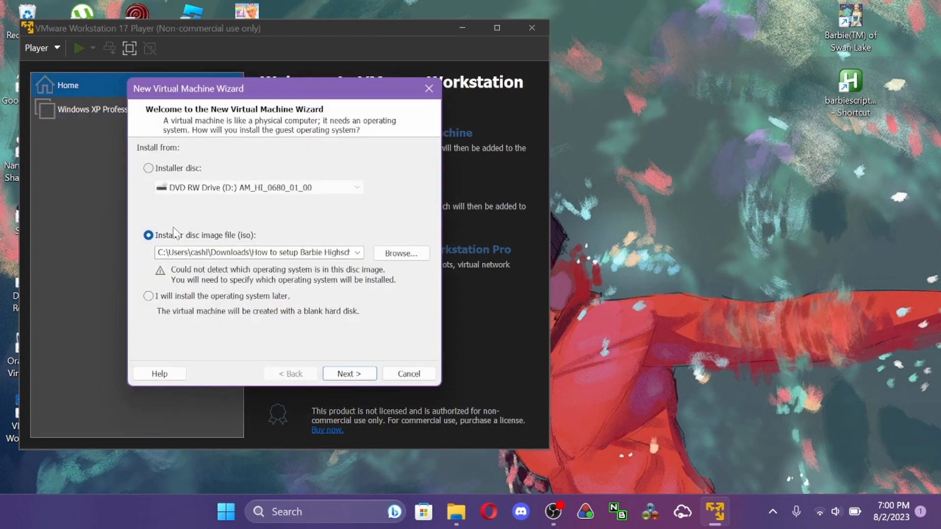
click(402, 253)
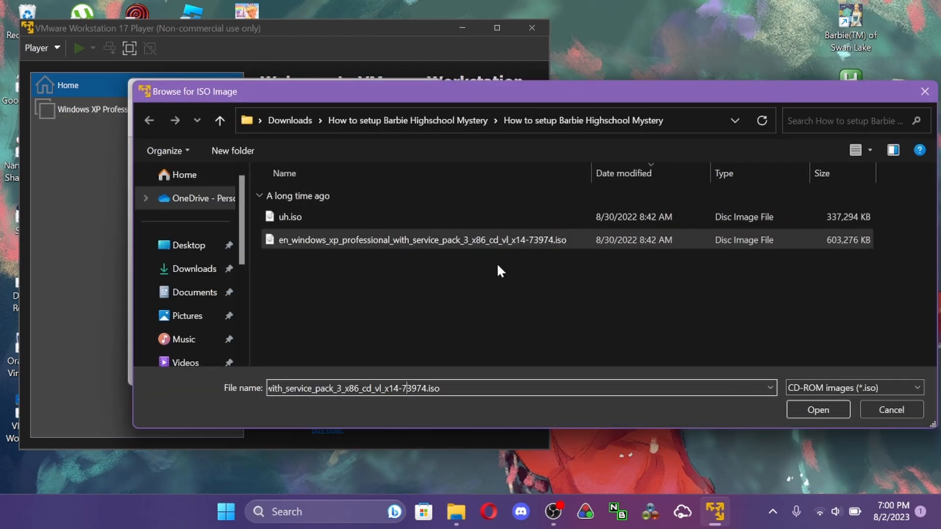
click(827, 411)
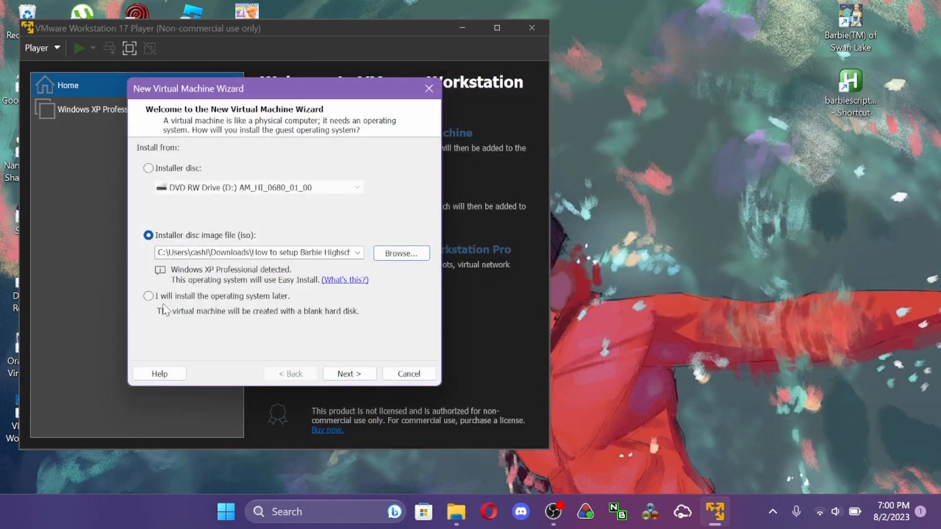
click(349, 374)
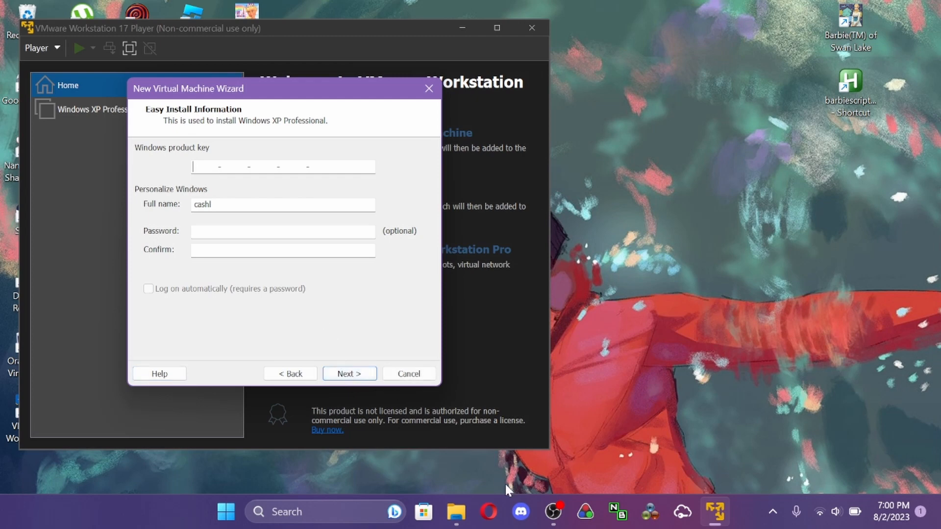
- Open Windows XP Key.txt from the setup folder, copy the product key and minimize the text file
click(463, 512)
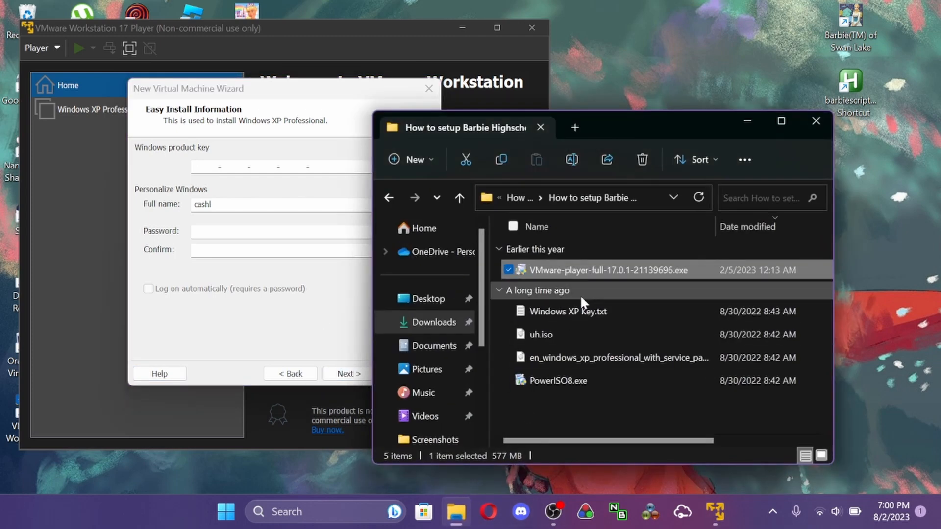
click(603, 313)
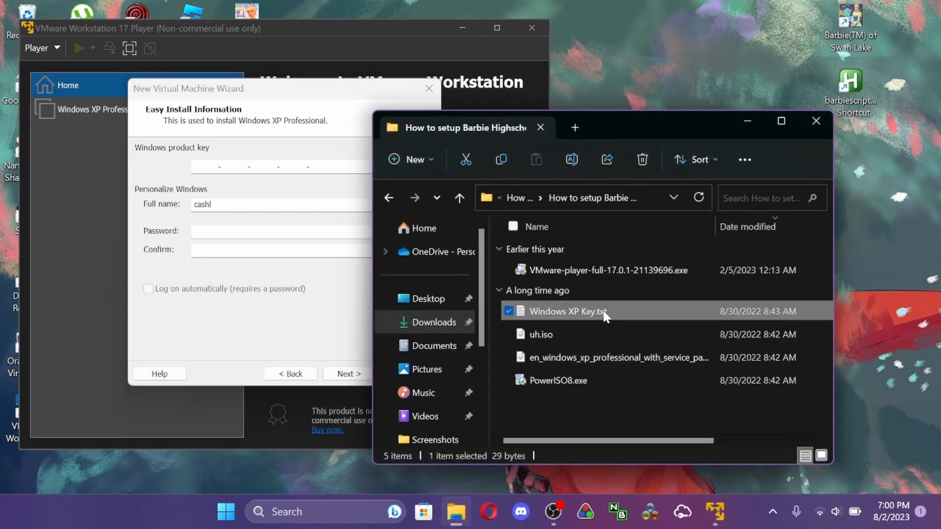
double_click(605, 316)
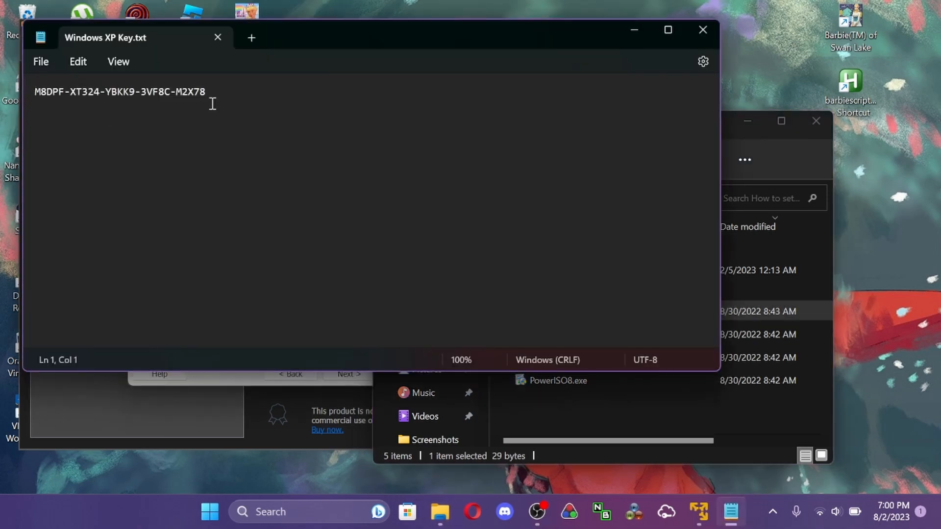
drag(208, 92, 34, 96)
key(ctrl+c)
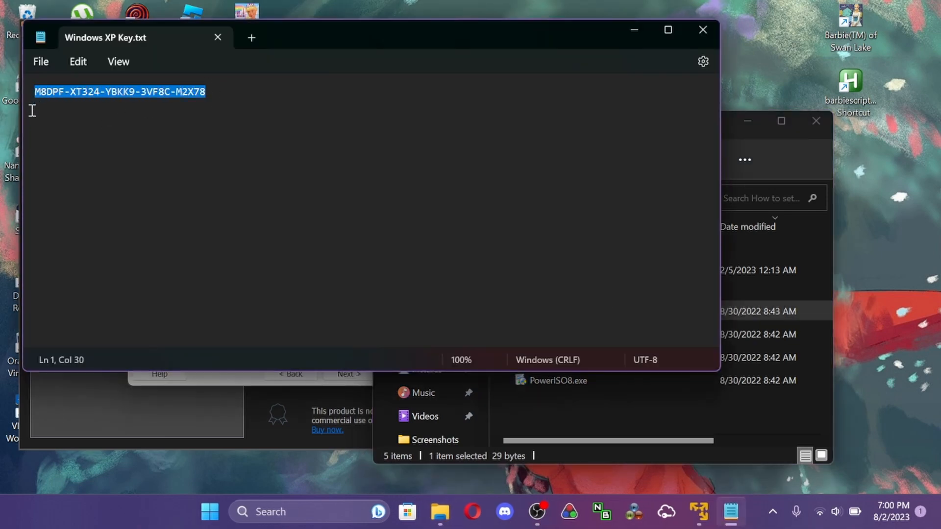
click(627, 30)
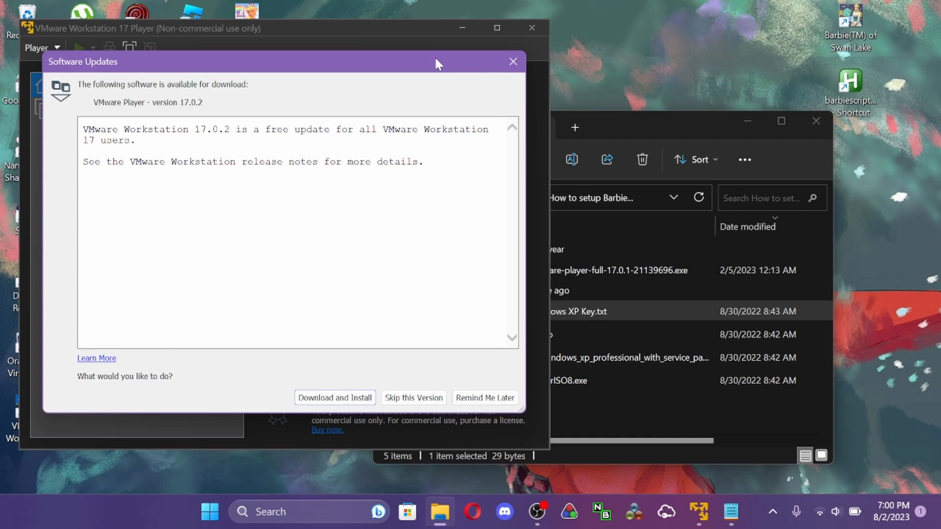
- Move the software update prompt aside and choose to download and install VMware Player version 17.0.2
drag(435, 58, 875, 104)
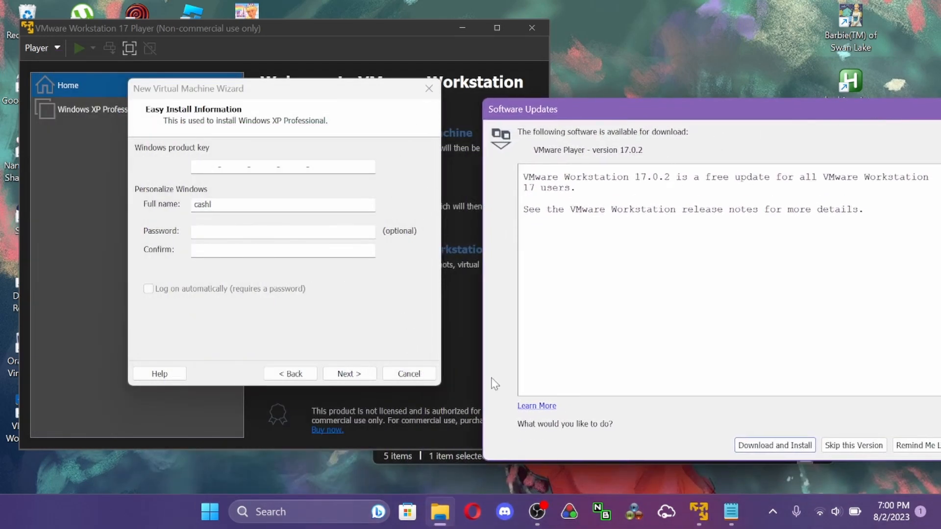
click(781, 447)
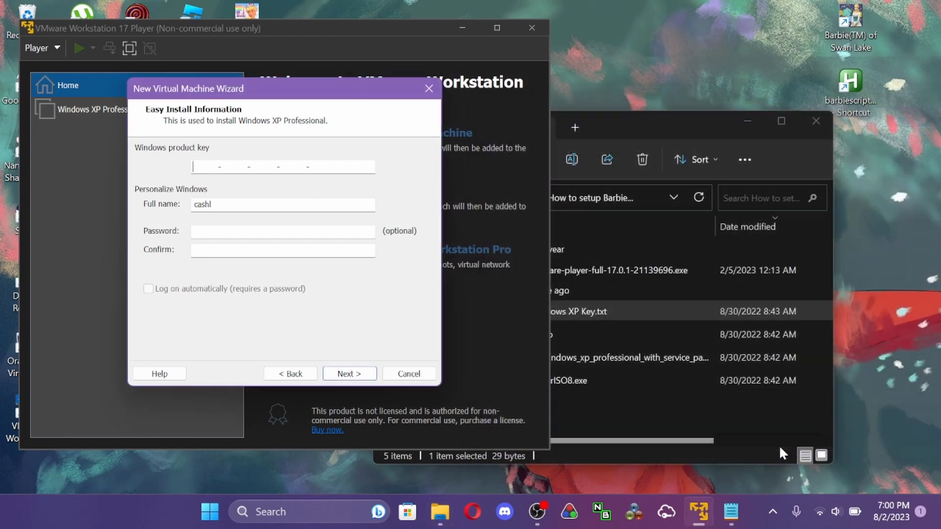
- Paste the Windows product key, replace the full name for the Windows XP easy install, and continue without a password
key(ctrl+v)
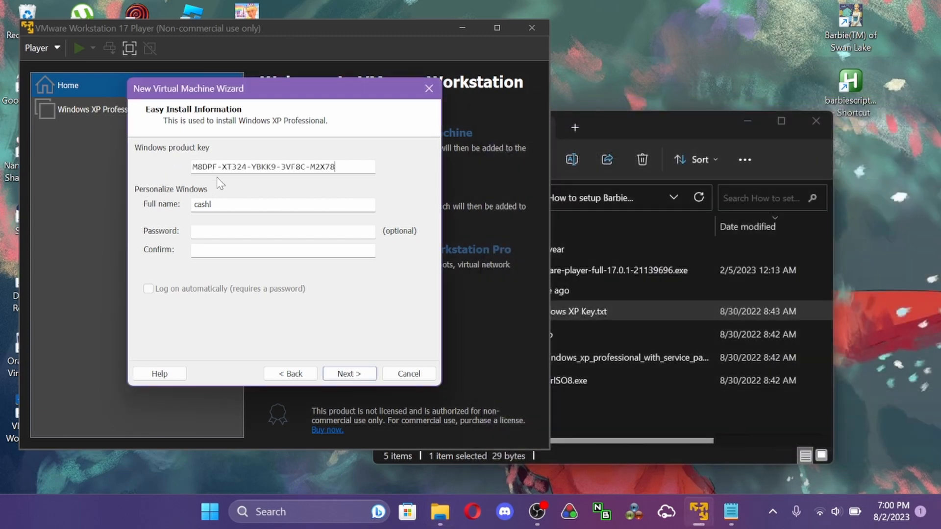
click(237, 201)
key(BackSpace)
key(BackSpace)
key(BackSpace)
key(BackSpace)
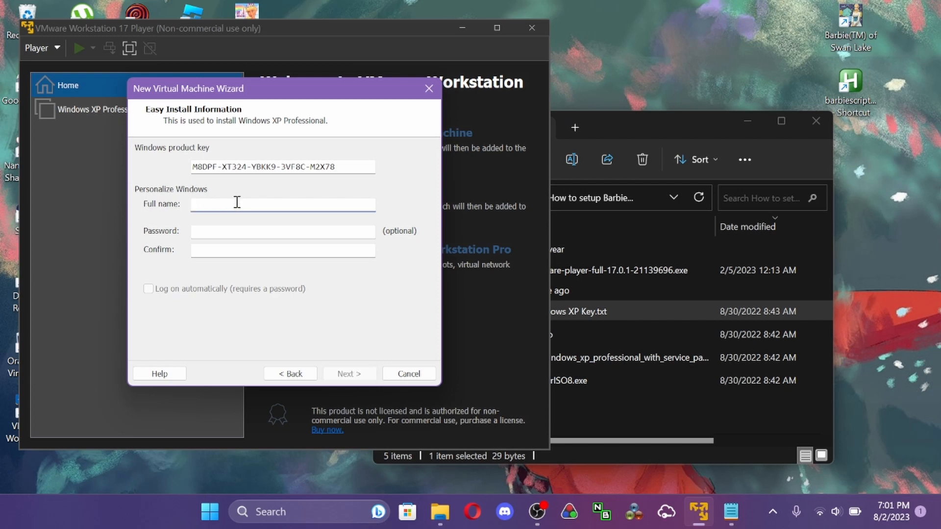
text(PrinceZuko)
click(349, 374)
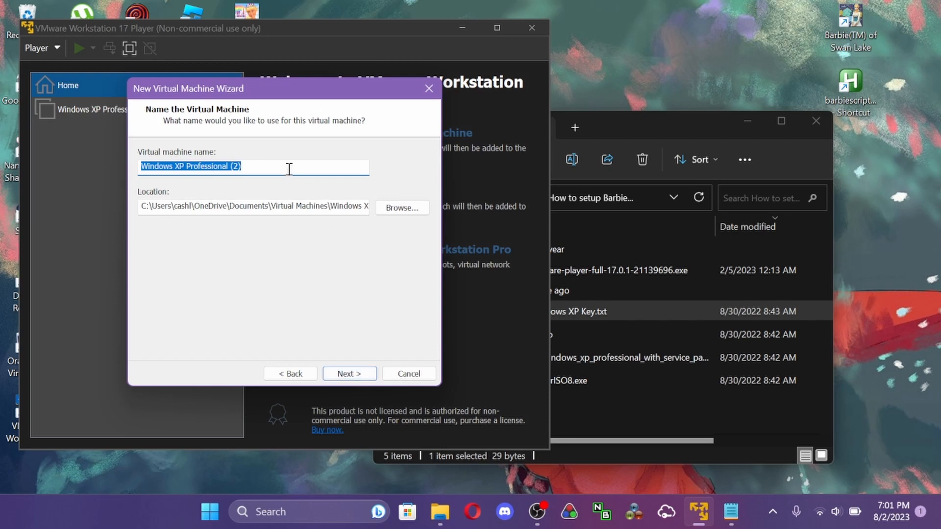
- Name the virtual machine testrun and continue to the disk capacity settings
text(ts)
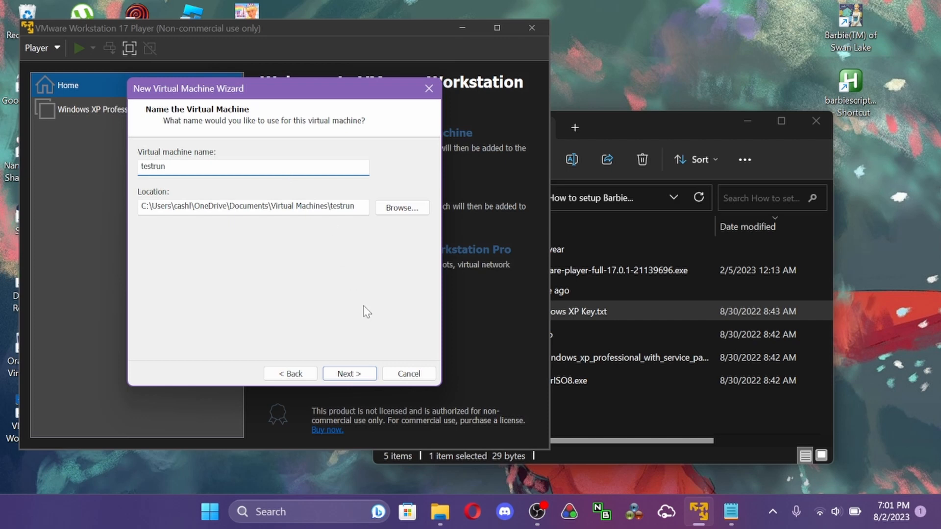
click(368, 375)
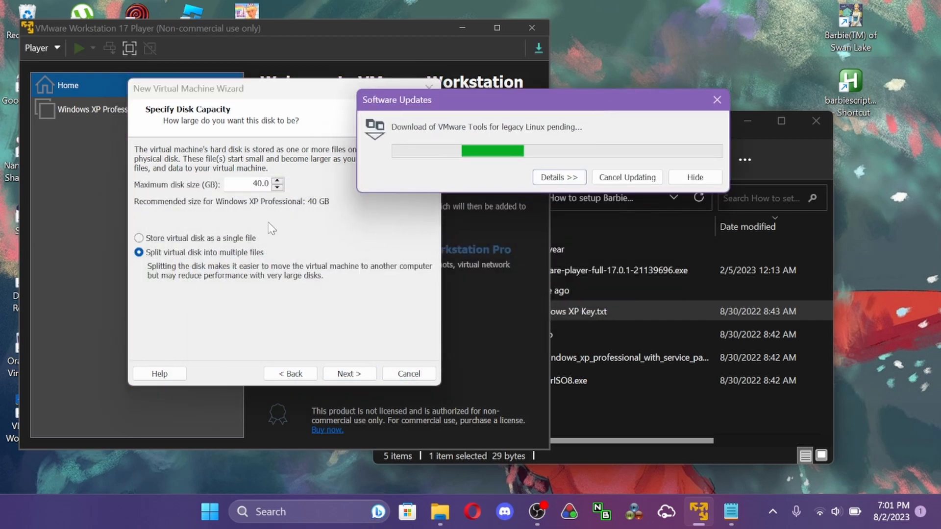
- Store the 40 GB virtual disk as a single file and finish creating the testrun virtual machine with power-on after creation
click(198, 238)
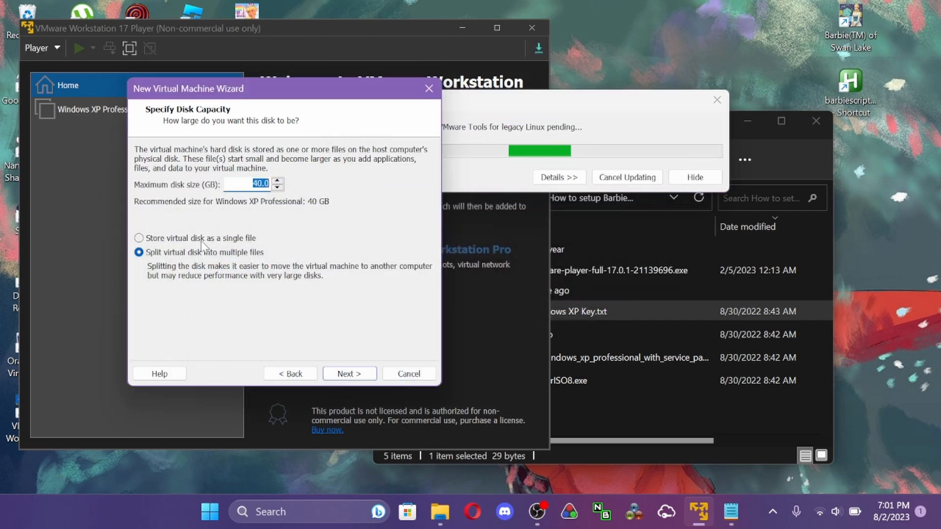
click(359, 376)
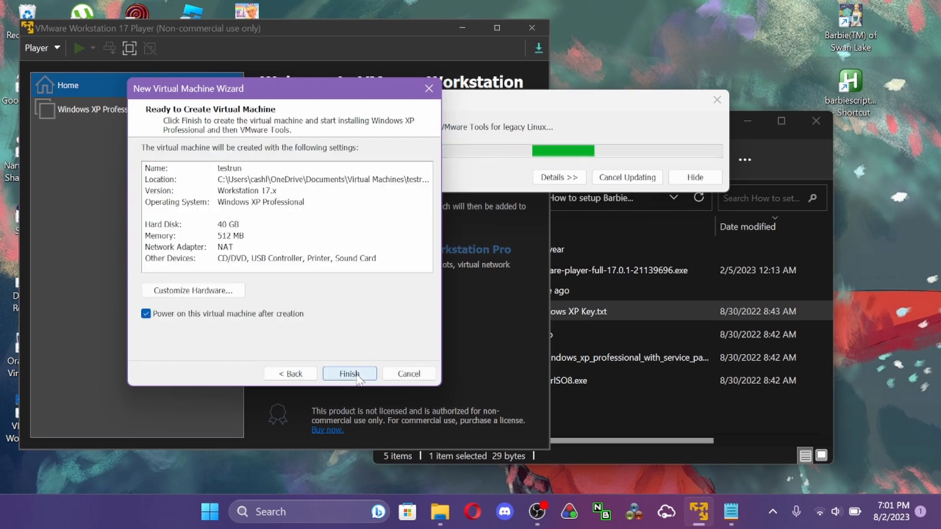
click(349, 374)
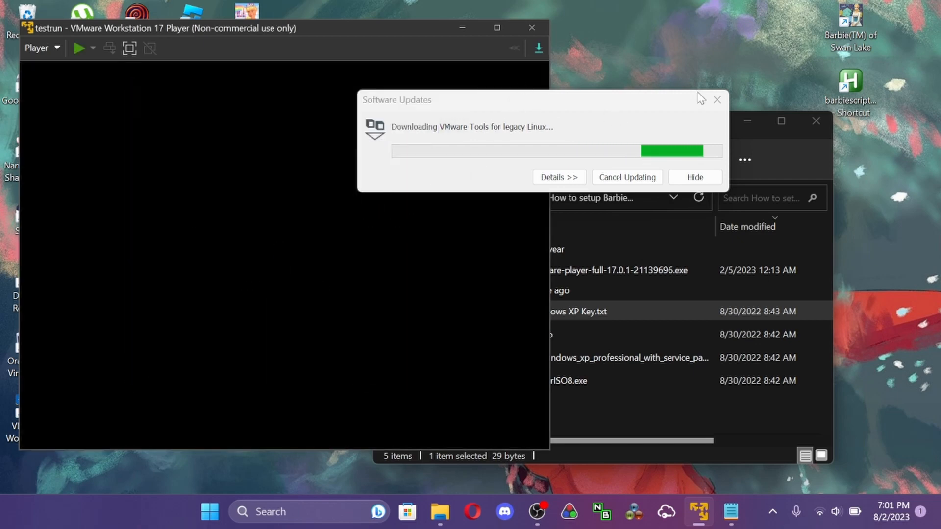
- Maximize the testrun virtual machine window and move the software update window away from the Windows Setup display
drag(701, 98, 874, 96)
click(333, 247)
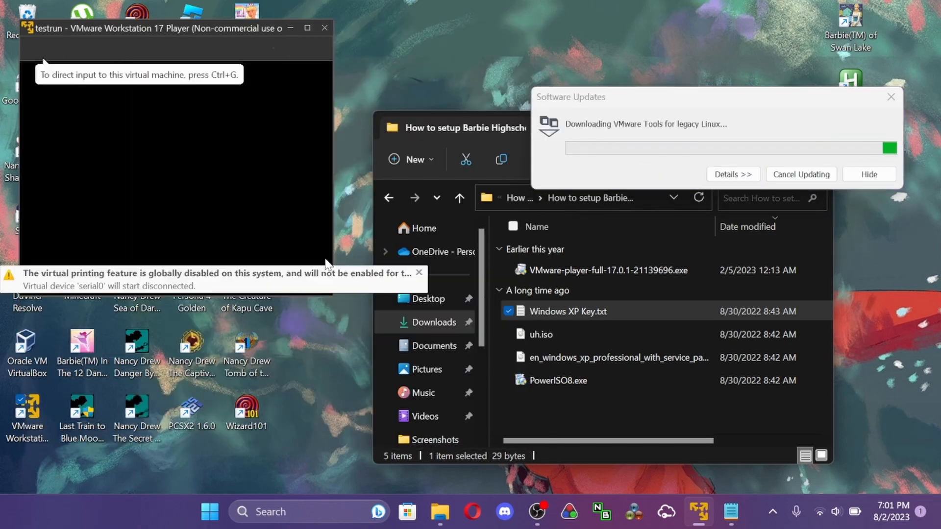
click(321, 27)
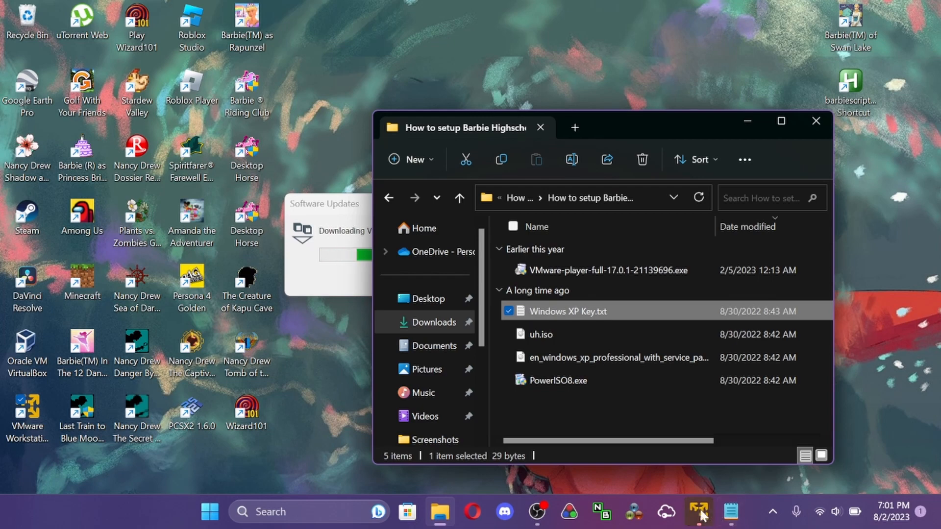
mouse_move(699, 513)
click(673, 407)
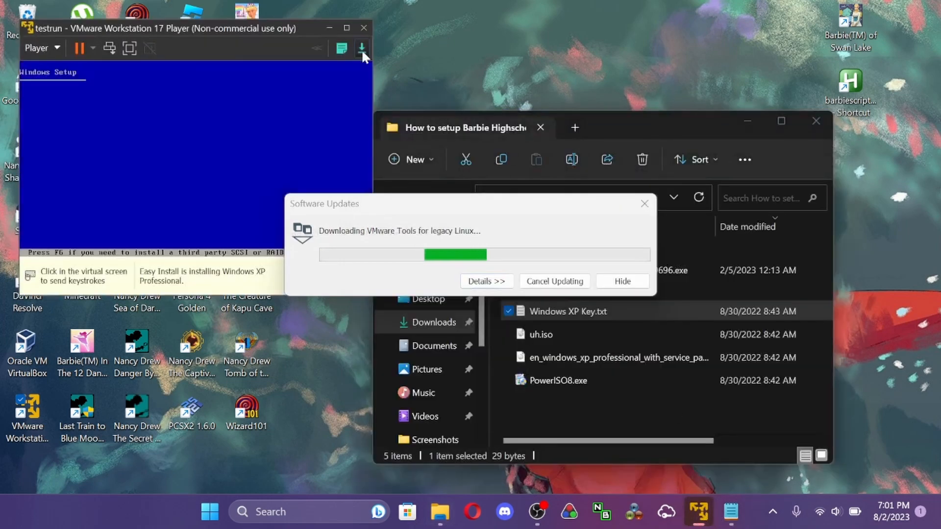
click(344, 28)
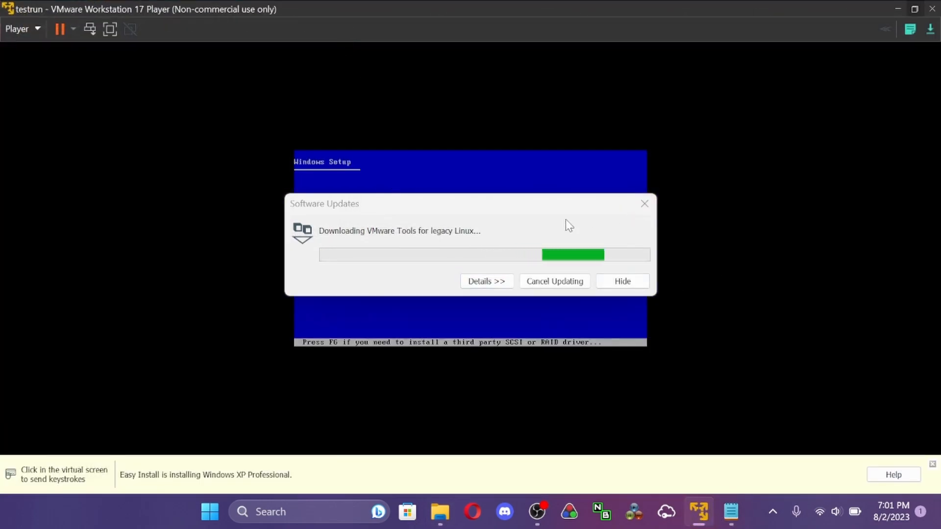
drag(569, 206, 789, 44)
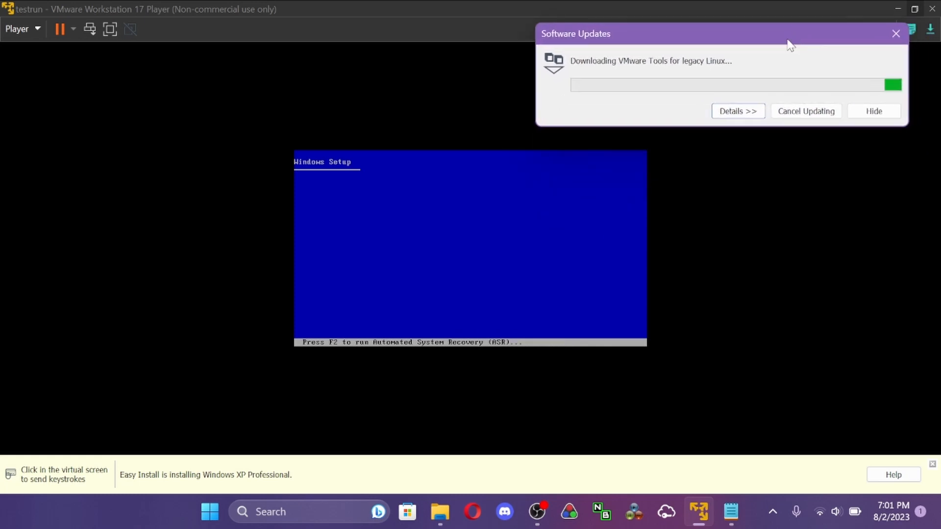
click(521, 319)
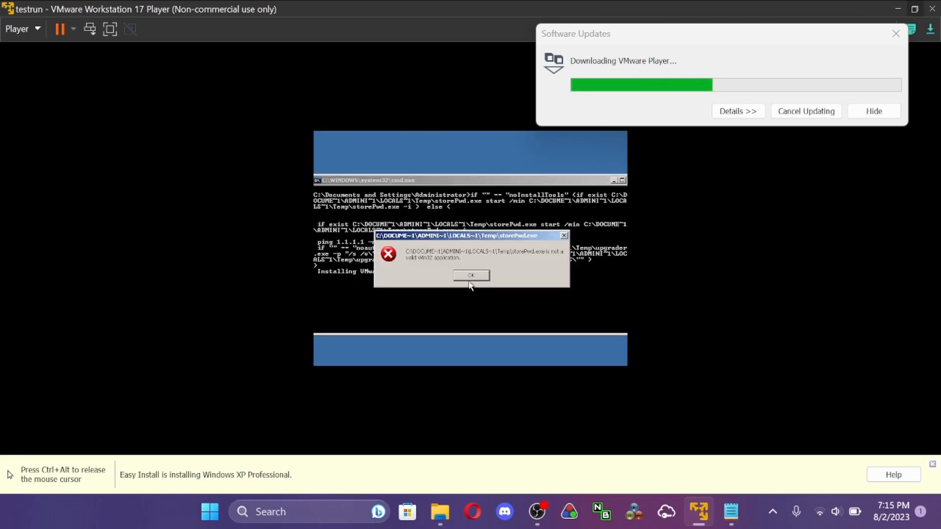
- Dismiss the storePwd.exe error and security alert, then accept and keep the automatic display correction while VMware Tools installs
click(473, 275)
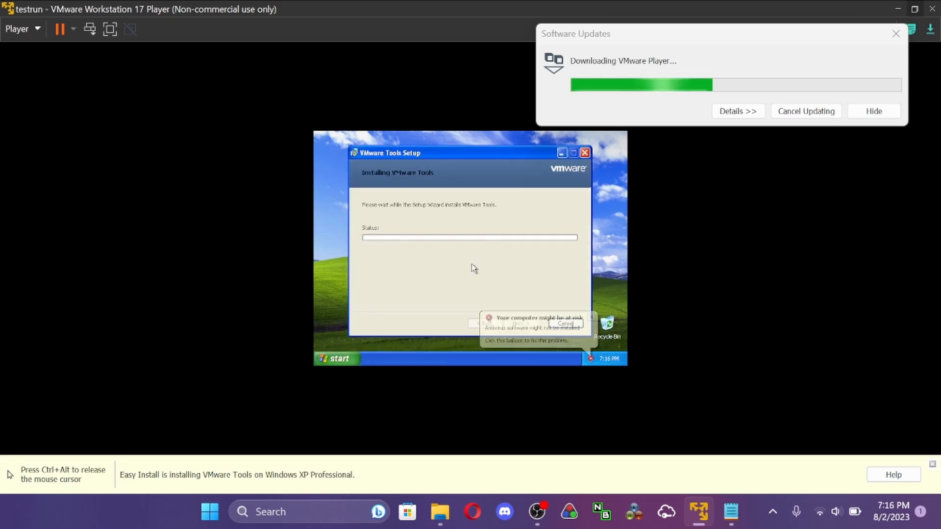
click(592, 318)
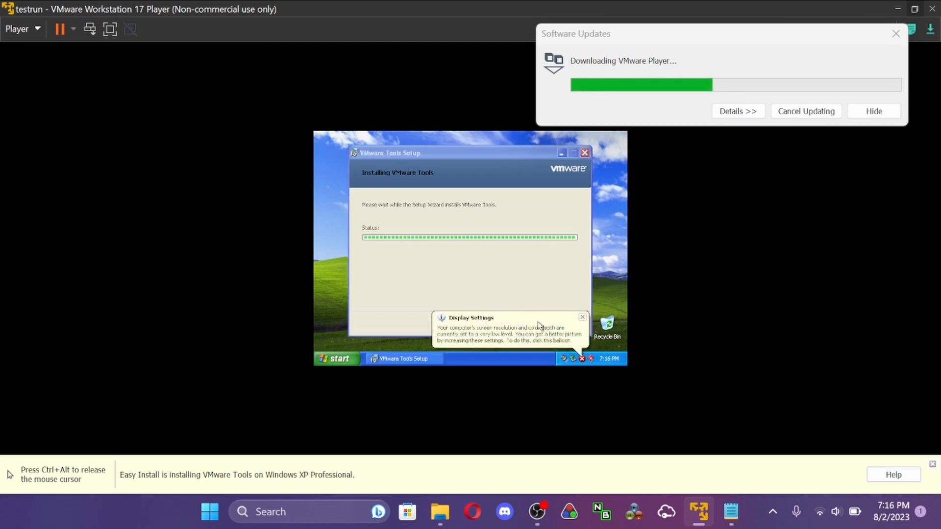
click(584, 318)
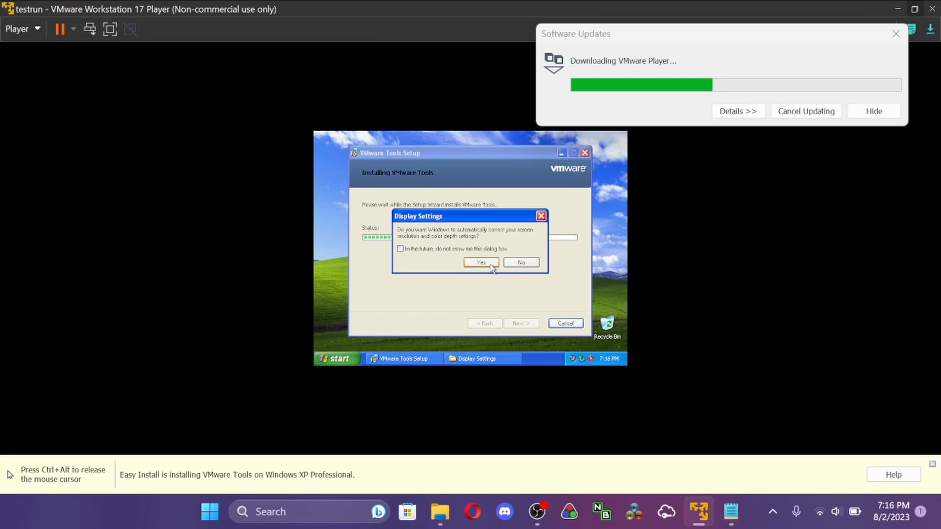
click(490, 265)
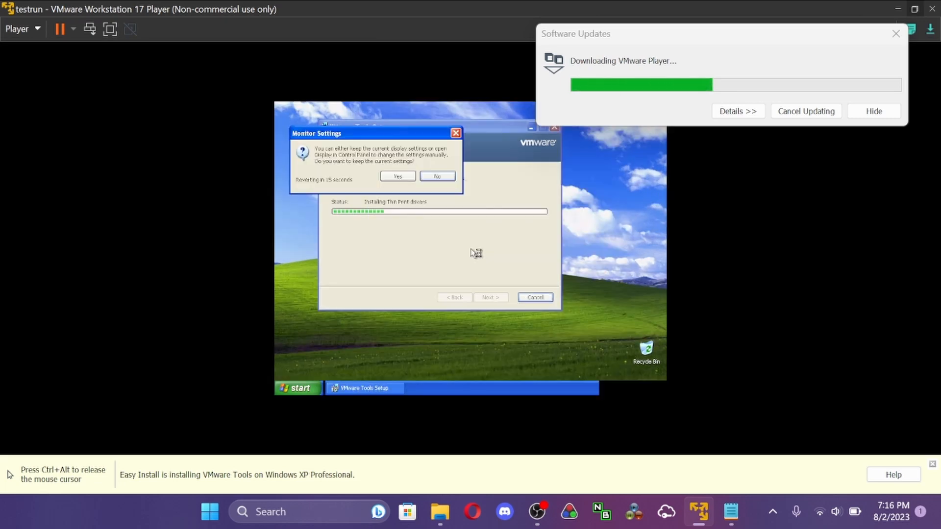
click(407, 178)
click(552, 351)
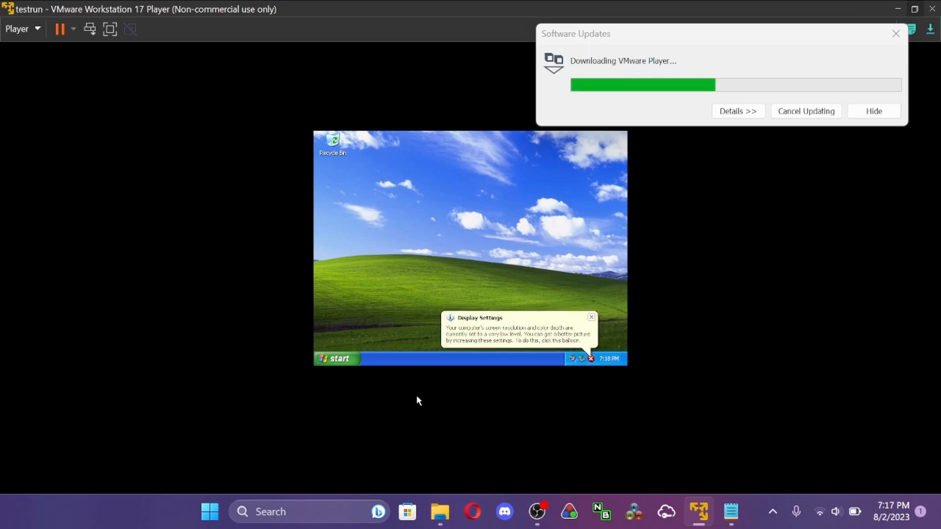
- Let Windows XP correct the resolution and color depth on the restarted desktop, keep the settings, and dismiss the tour notification
click(570, 343)
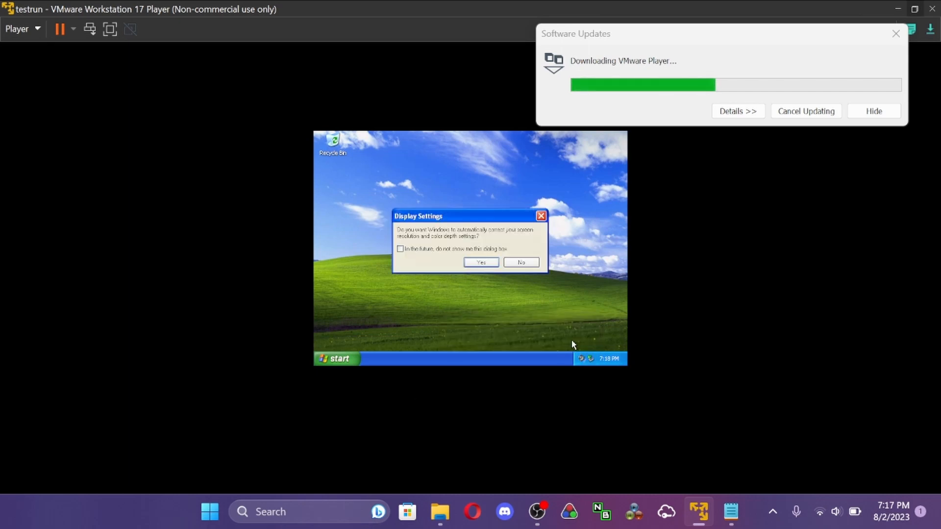
click(492, 264)
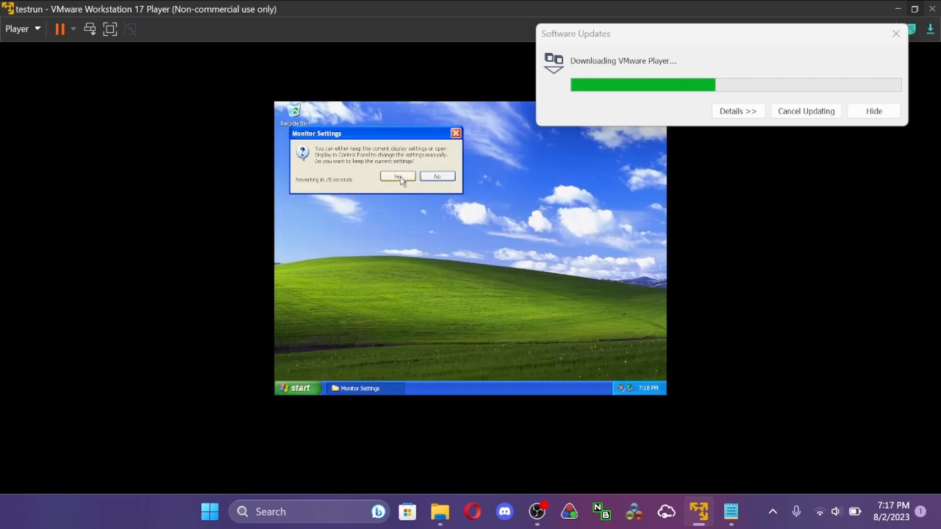
click(397, 176)
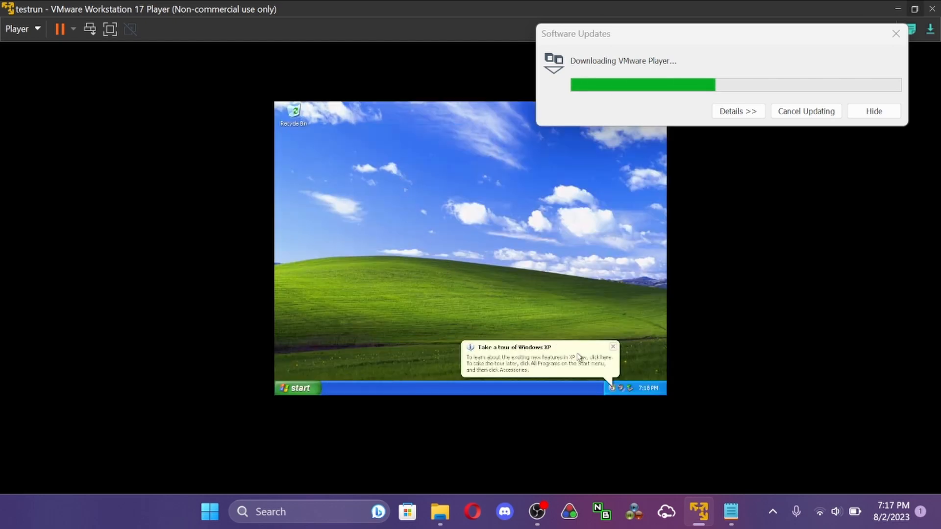
click(613, 347)
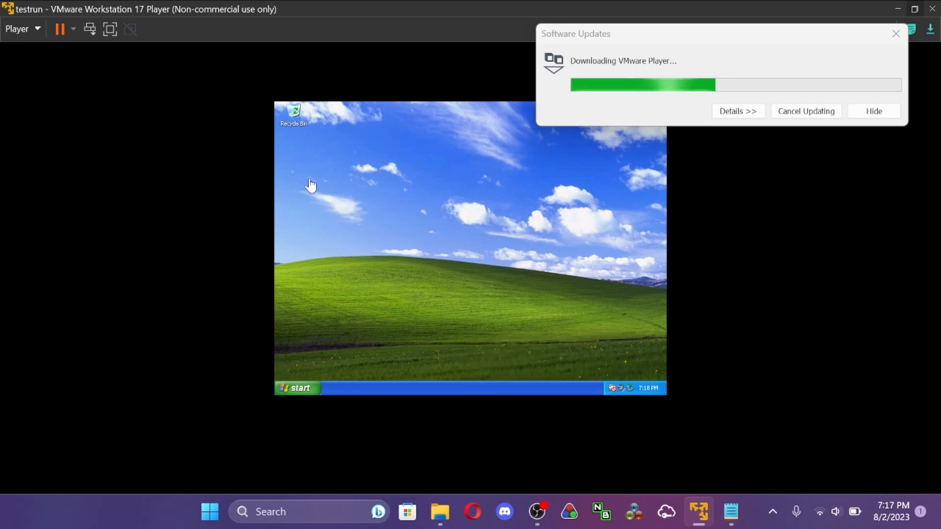
right_click(472, 252)
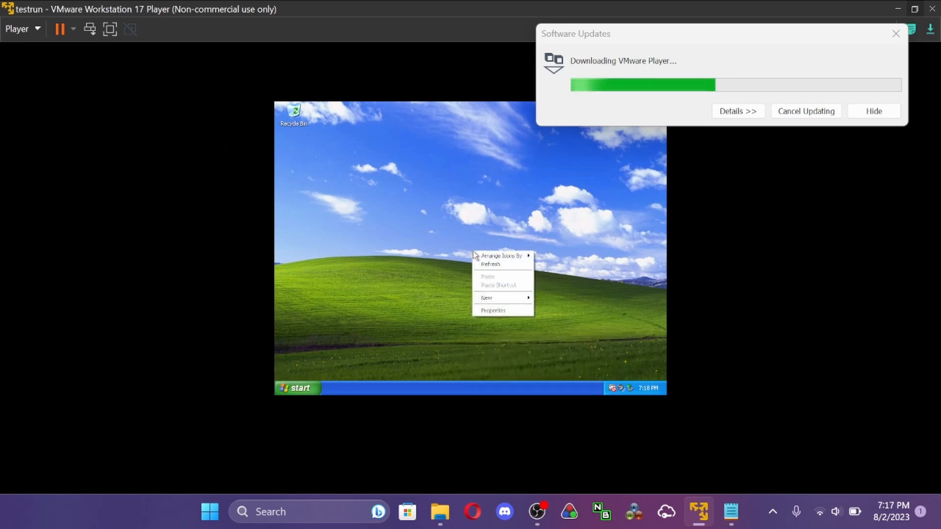
click(431, 325)
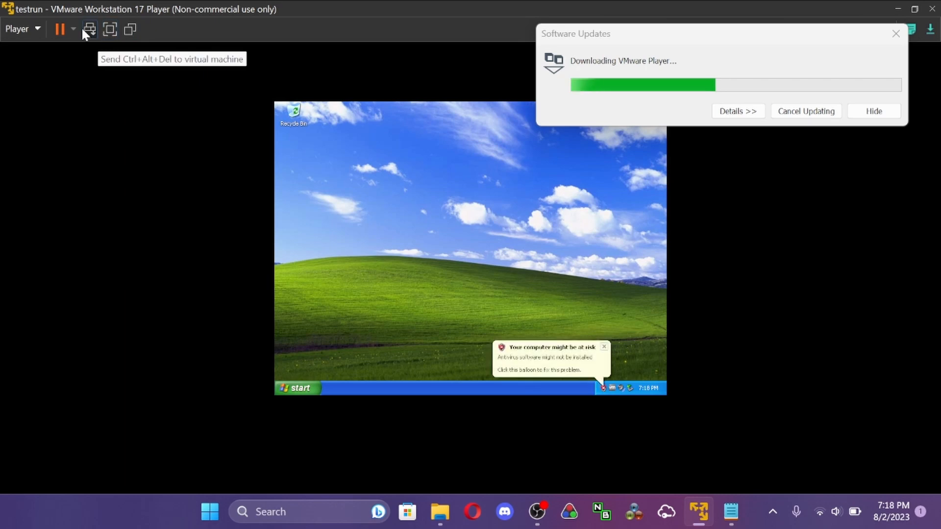
- Connect the virtual machine's CD/DVD (IDE) drive and exit the Windows XP welcome screen
click(28, 31)
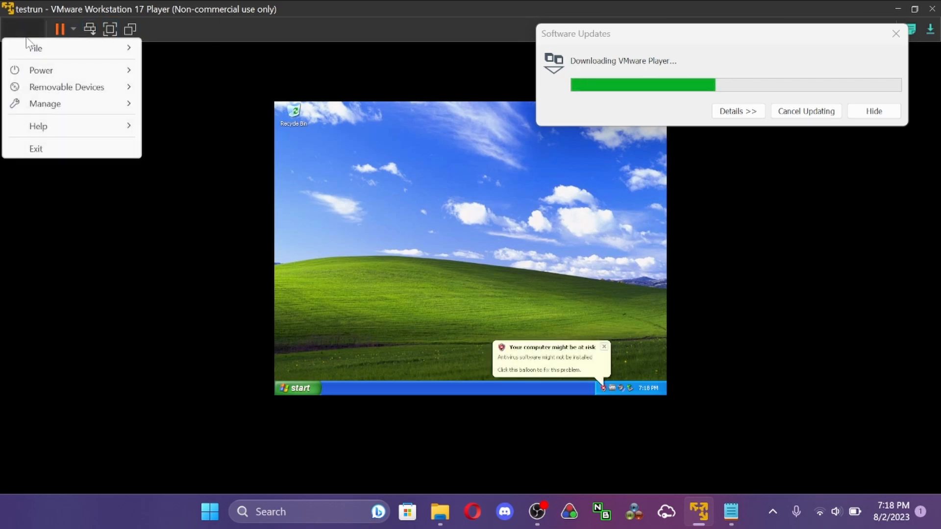
mouse_move(49, 91)
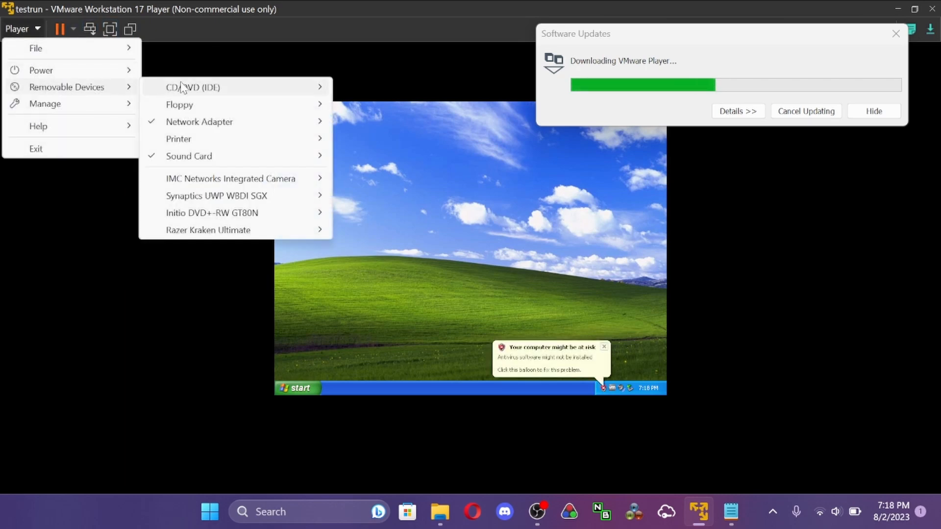
mouse_move(194, 93)
click(372, 88)
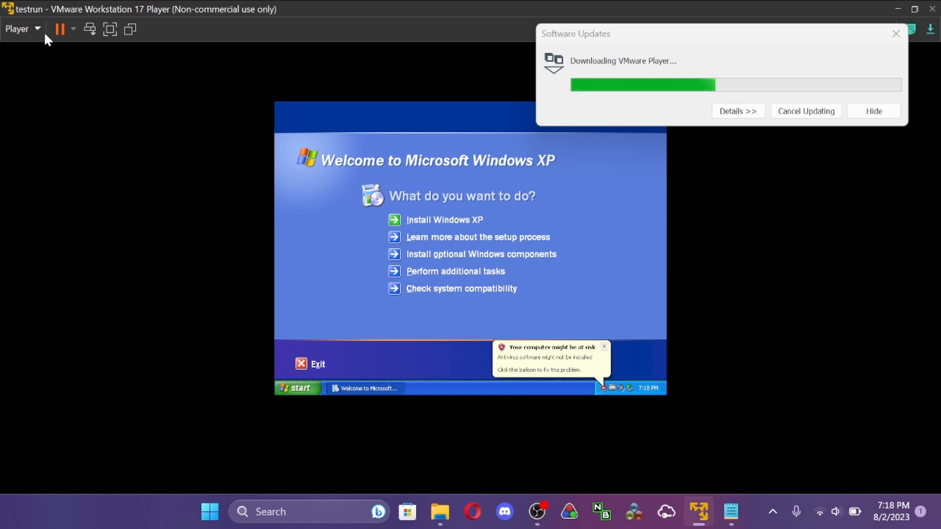
click(300, 365)
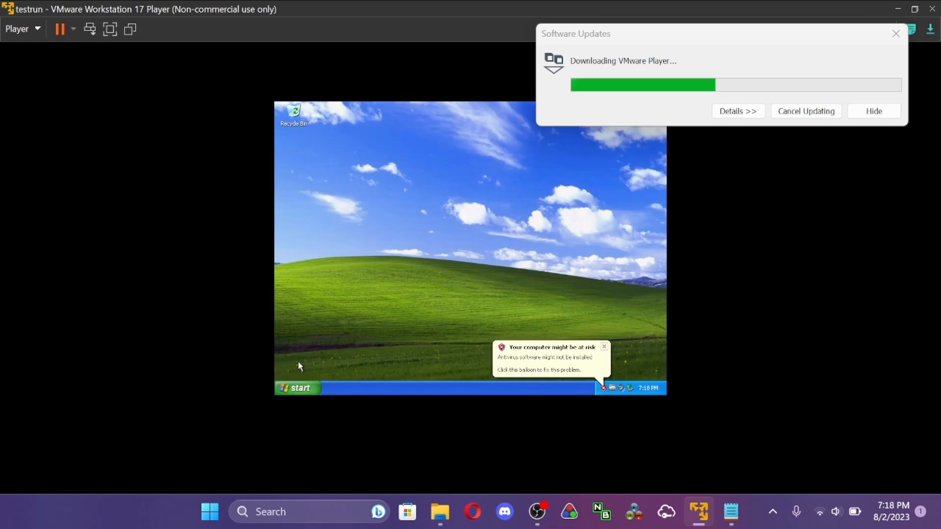
- Set the CD/DVD (IDE) drive to use uh.iso from the How to setup Barbie Highschool Mystery folder and apply the settings
click(22, 29)
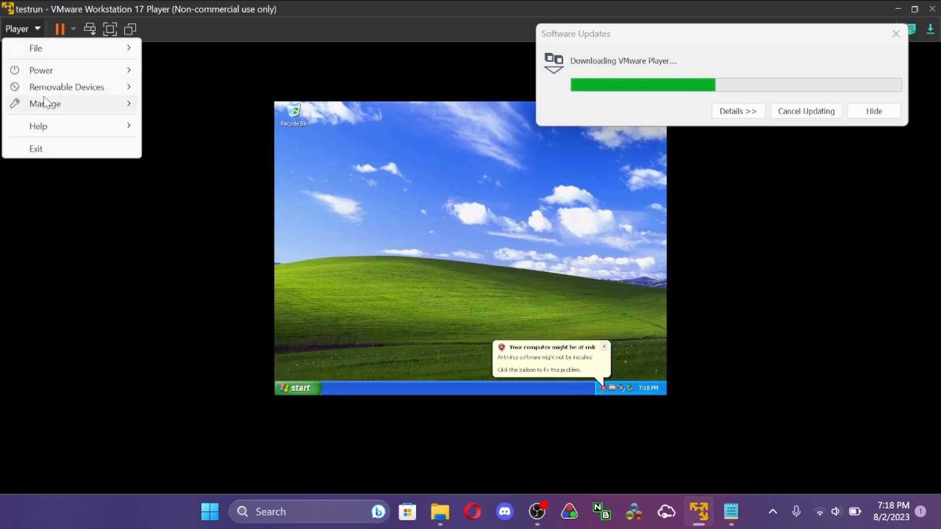
mouse_move(54, 91)
mouse_move(301, 92)
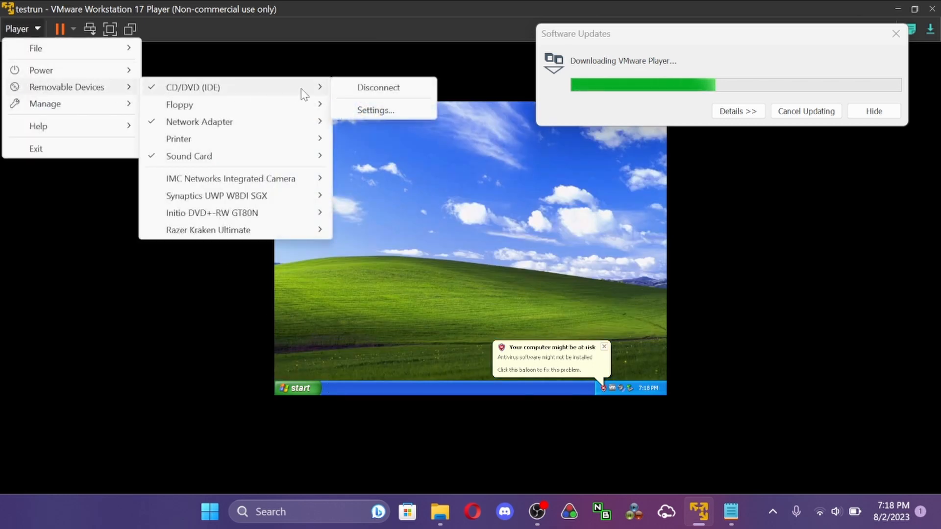
click(389, 112)
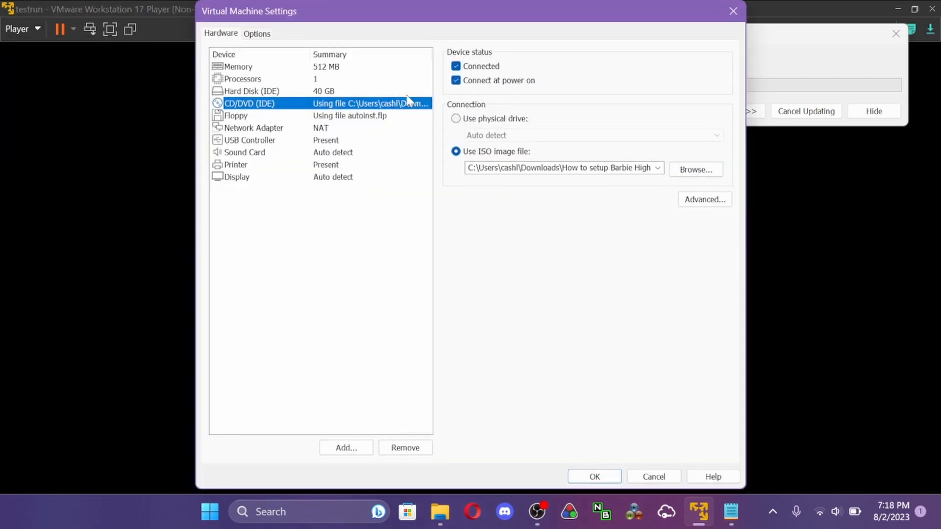
click(704, 170)
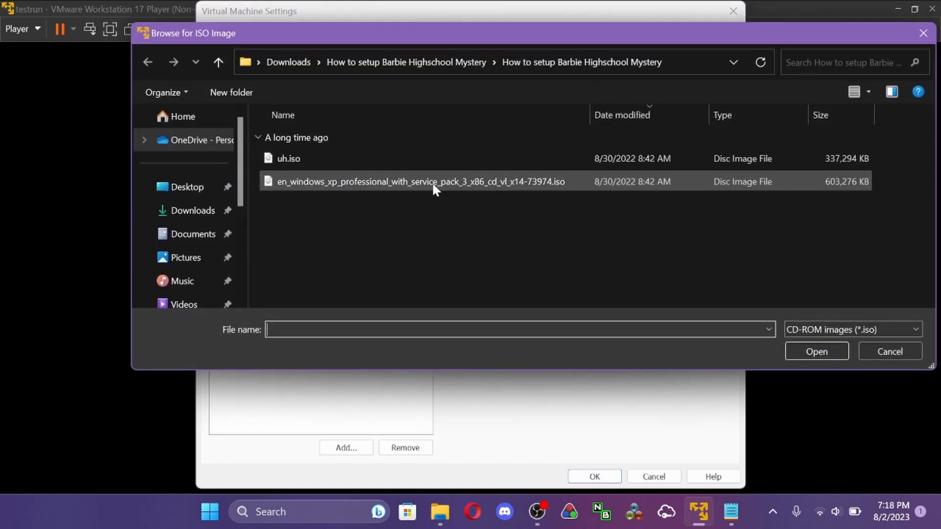
click(363, 159)
click(803, 349)
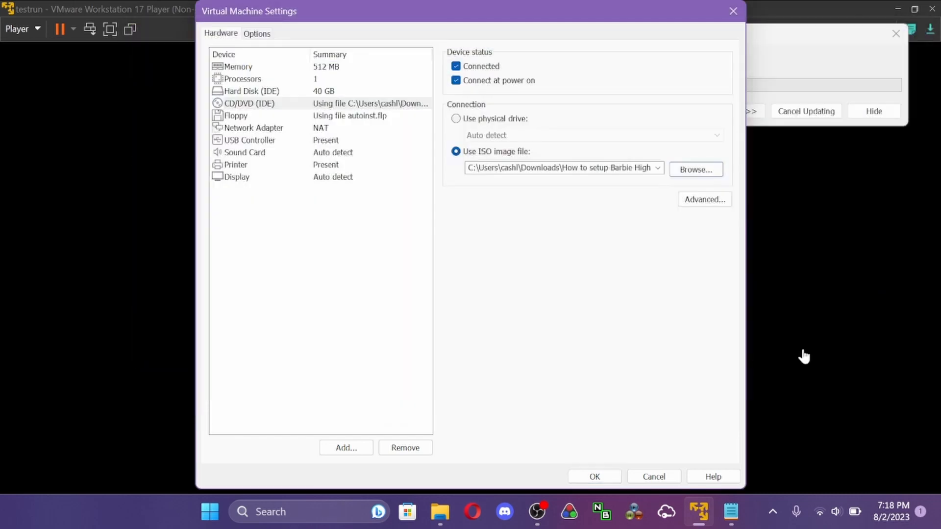
click(602, 481)
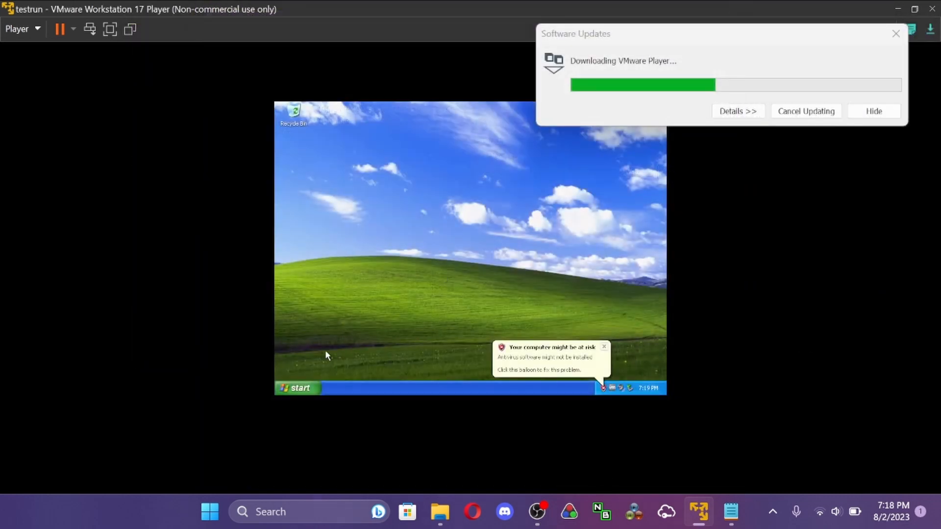
- Open My Computer in Windows XP, bring it in front of the game installer, and move the software update window aside
click(297, 387)
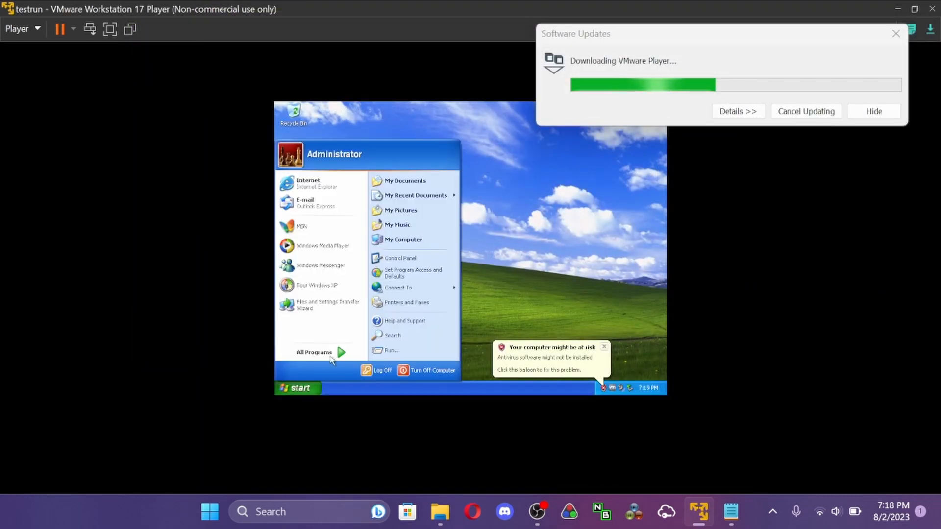
click(405, 240)
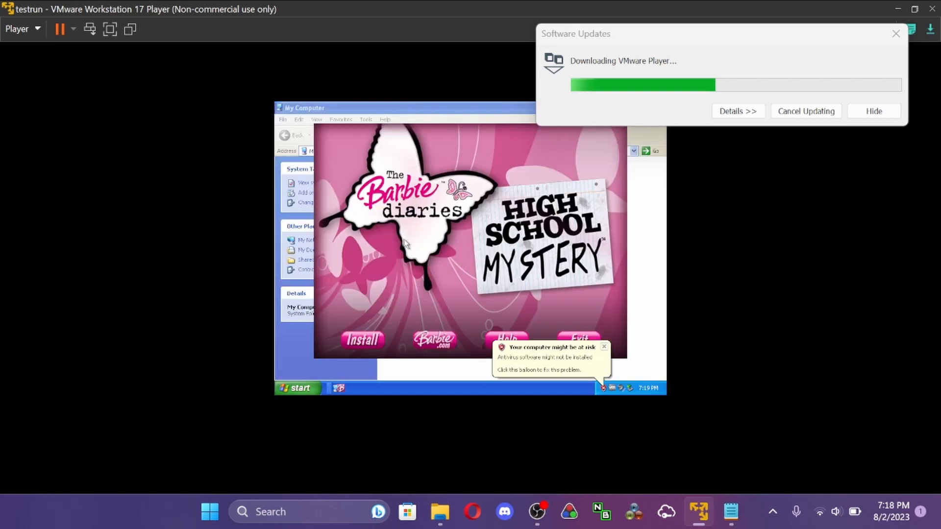
click(291, 389)
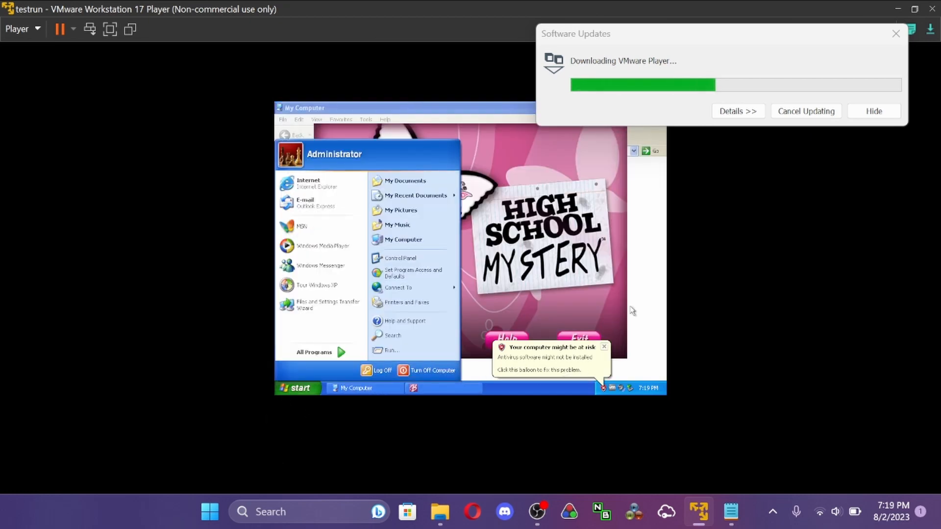
click(656, 289)
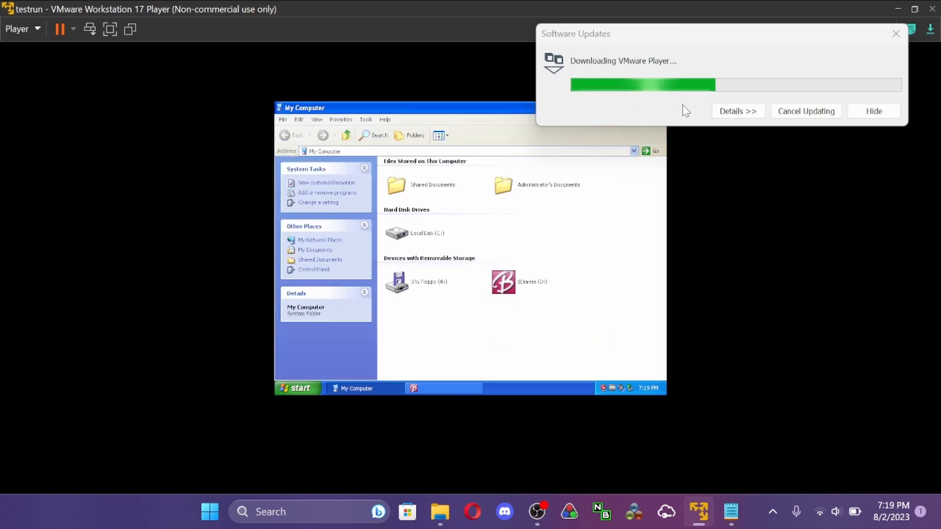
drag(727, 42, 755, 284)
click(660, 127)
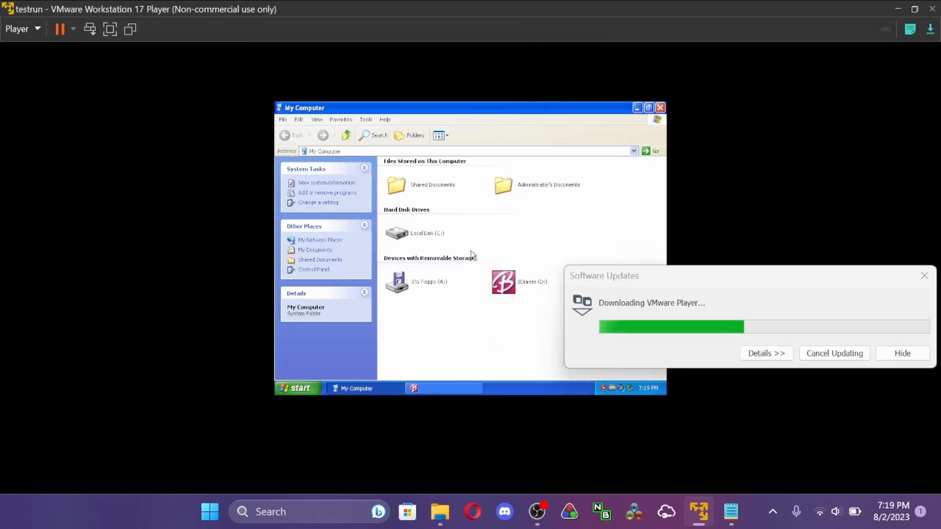
- Close My Computer, move the software update window clear of the game launcher, and start installing The Barbie Diaries: High School Mystery
click(660, 107)
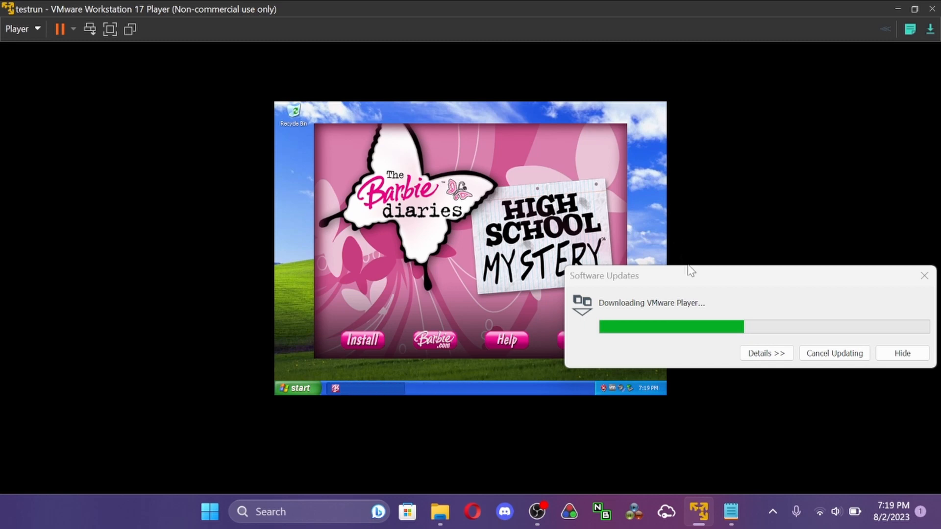
drag(691, 271, 676, 14)
click(488, 293)
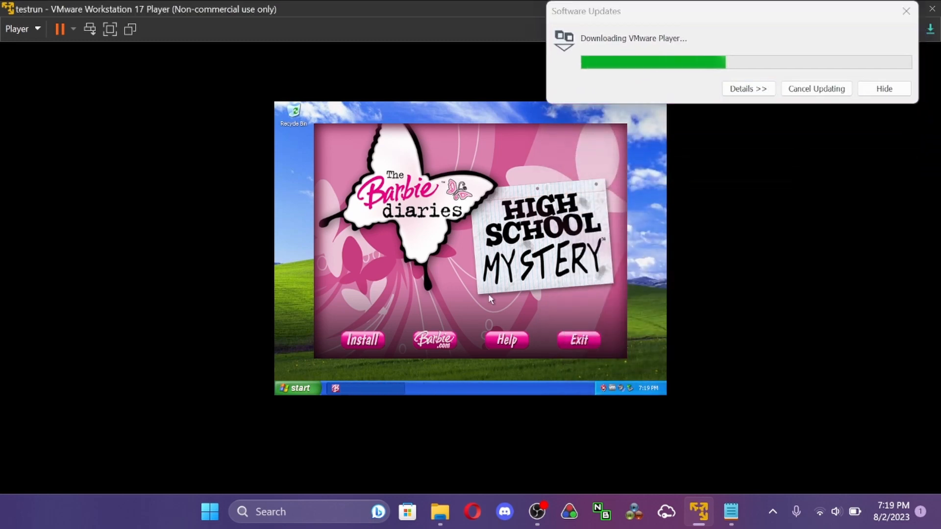
click(360, 340)
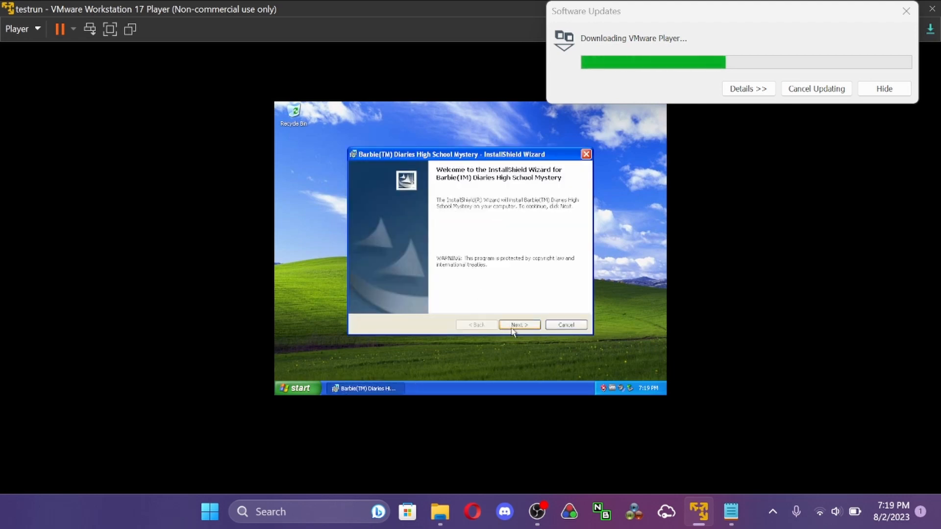
- Complete the InstallShield Wizard with the license terms accepted and the default destination folder
click(513, 328)
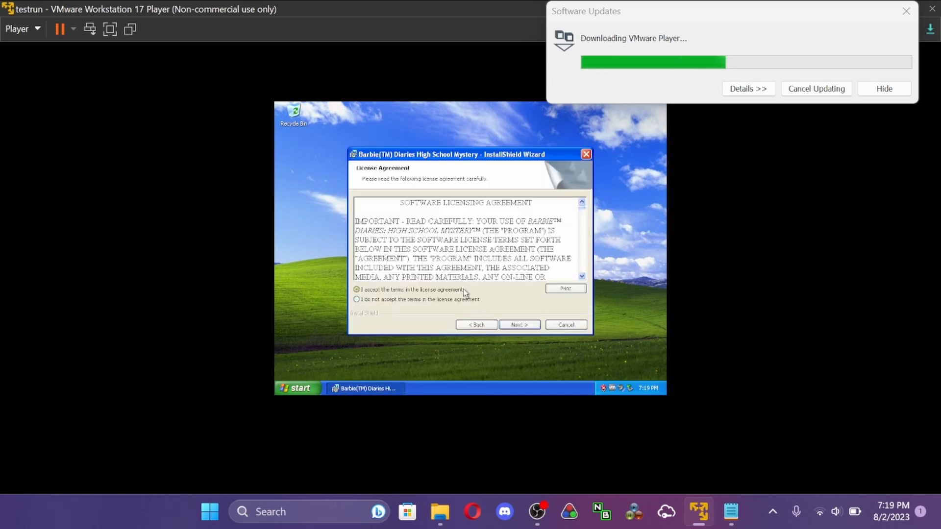
click(523, 329)
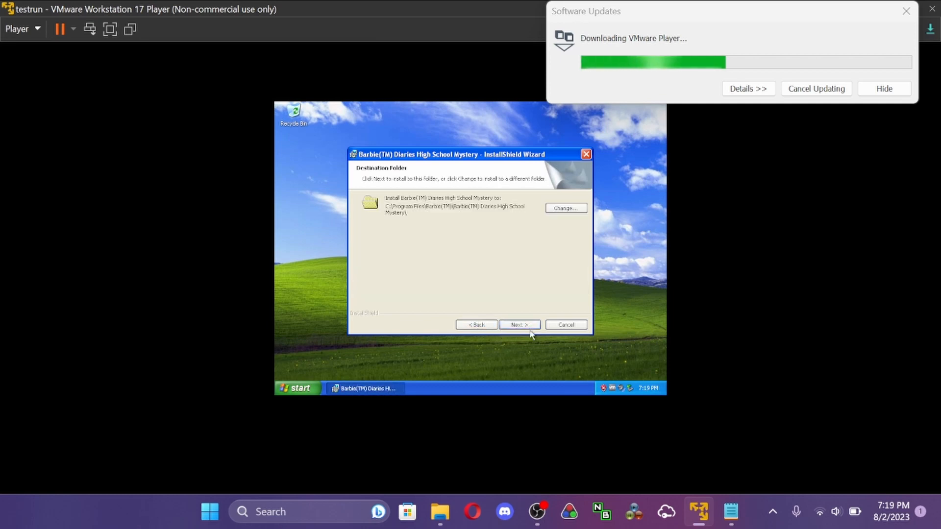
click(524, 325)
click(522, 325)
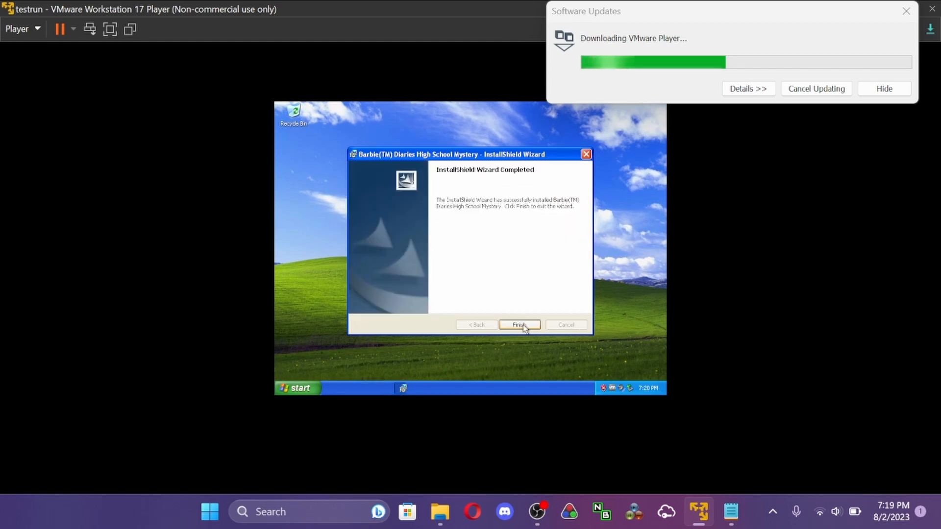
click(520, 324)
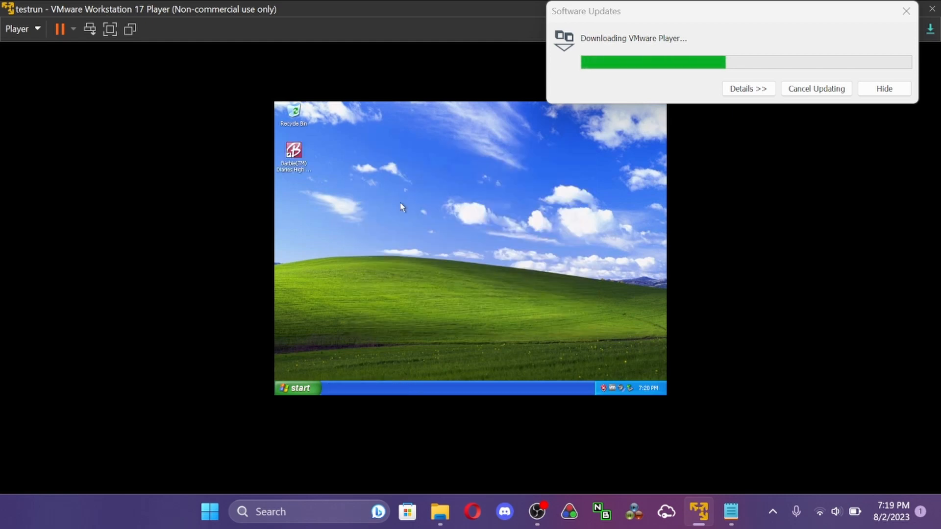
- Launch Barbie Diaries High School Mystery from its desktop shortcut, choose Play, bring the game window forward, and skip the intro
click(292, 153)
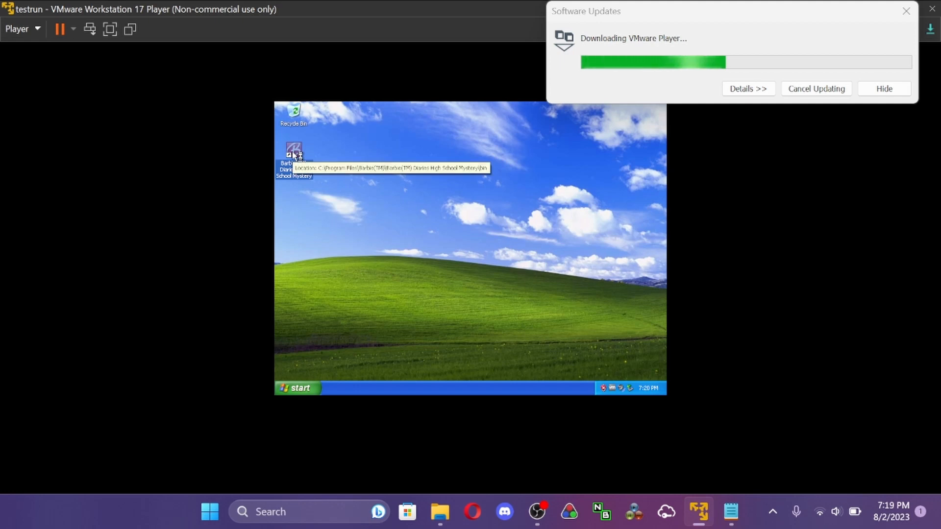
double_click(293, 154)
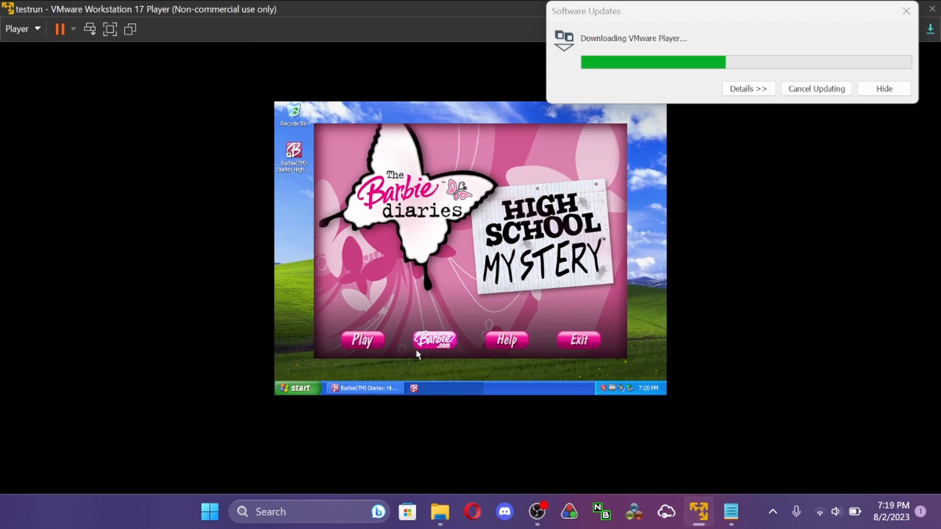
click(372, 345)
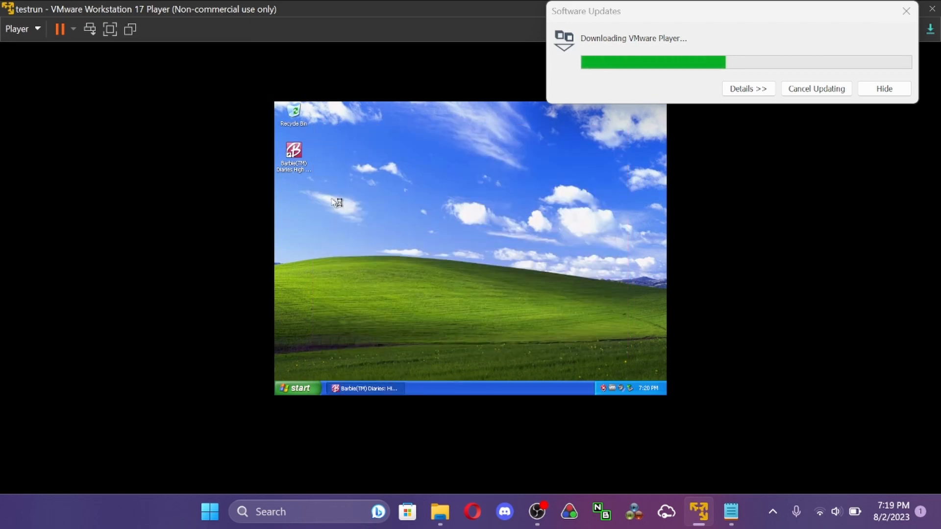
double_click(294, 152)
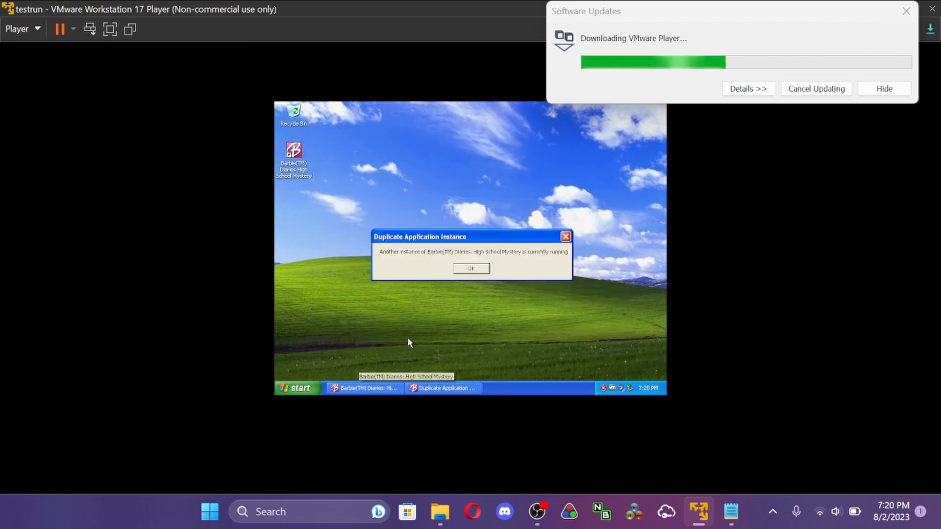
click(475, 269)
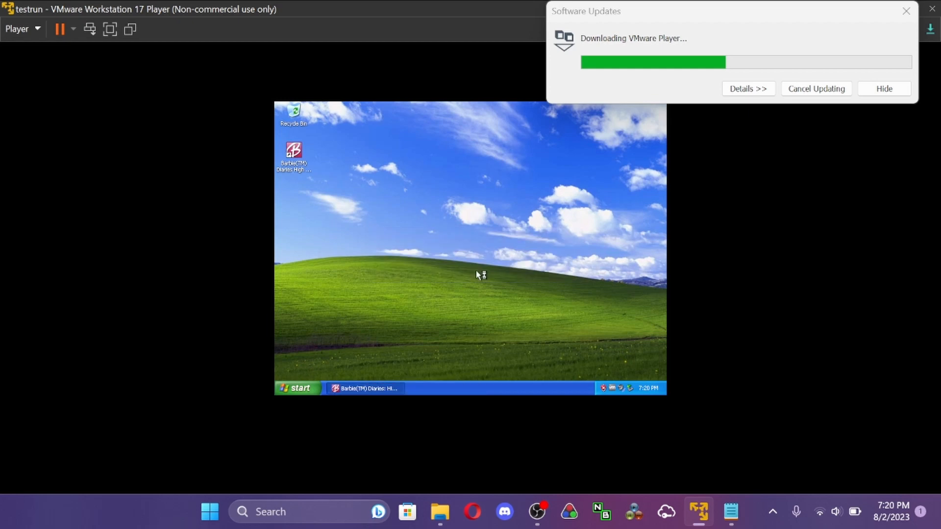
click(386, 390)
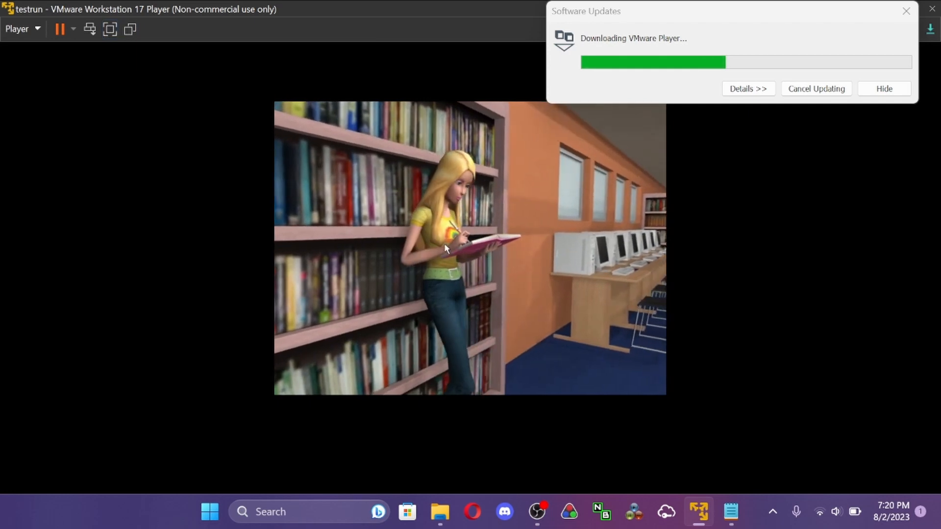
click(445, 245)
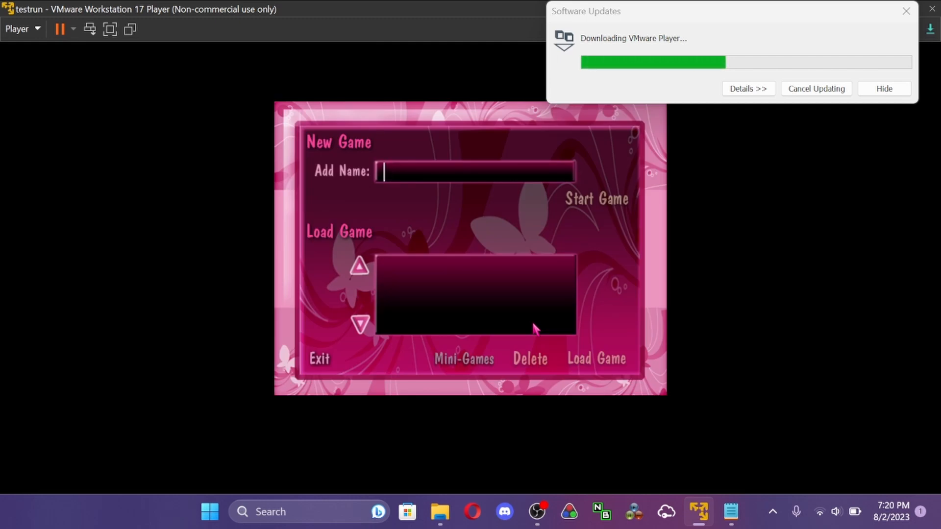
- Replace the first entry with the desired player name and start a new game
text(ZUKO)
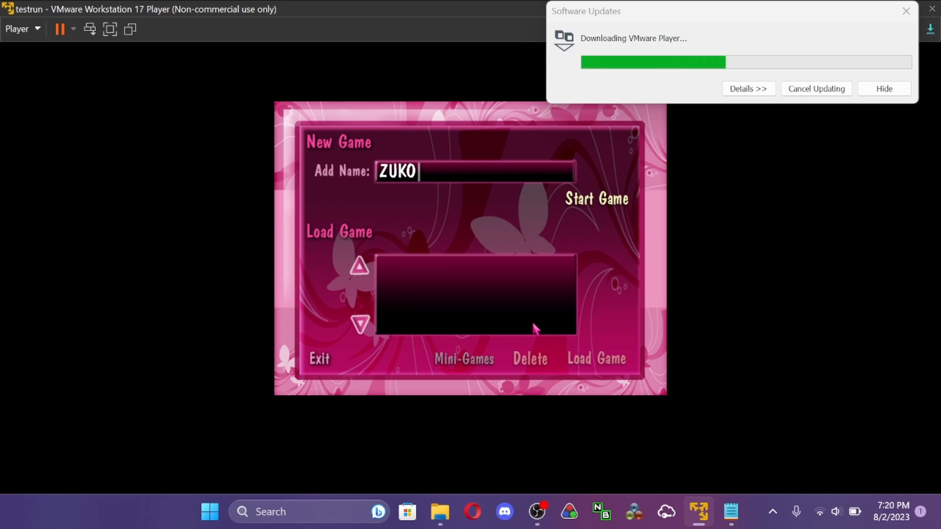
key(BackSpace)
key(BackSpace)
key(BackSpace)
key(BackSpace)
text(JAYROY)
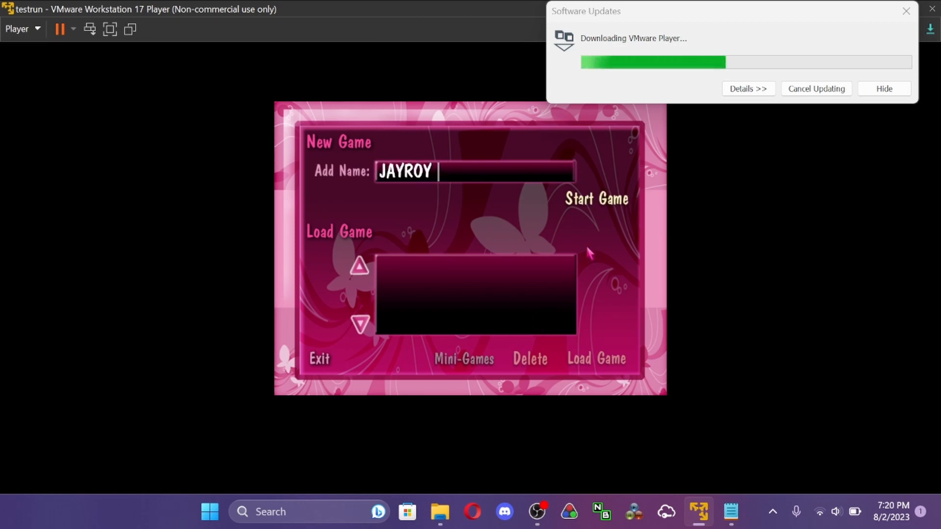
click(600, 201)
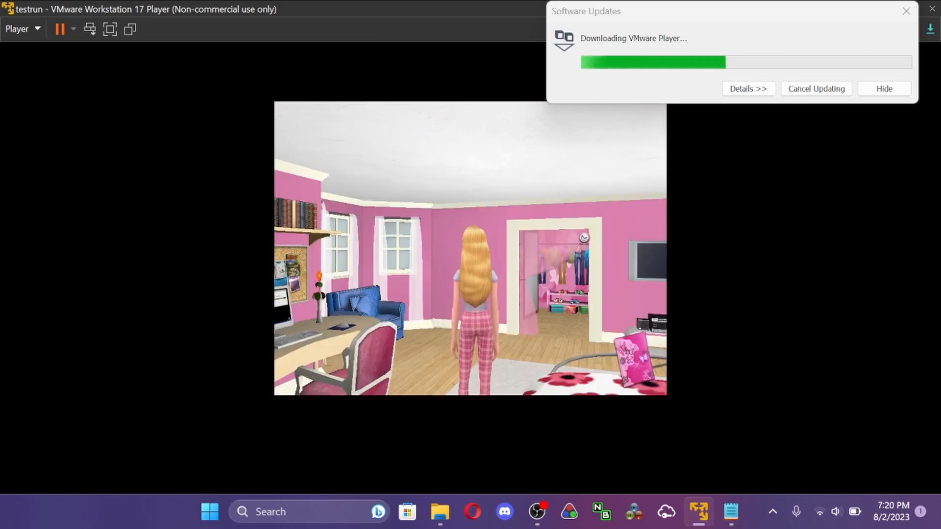
- Walk Barbie across the bedroom into the closet and try on the teal top, jeans and purple shoes
key(Up)
key(Right)
key(Up)
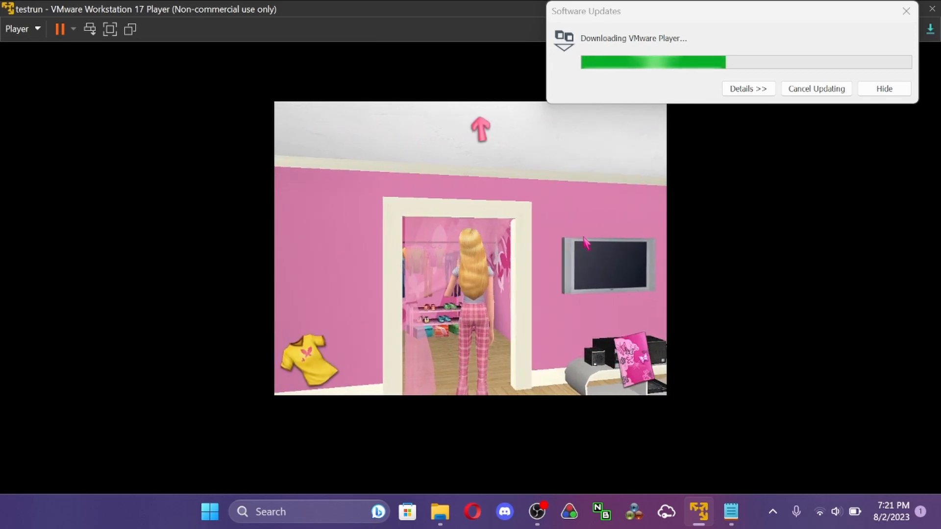
key(Up)
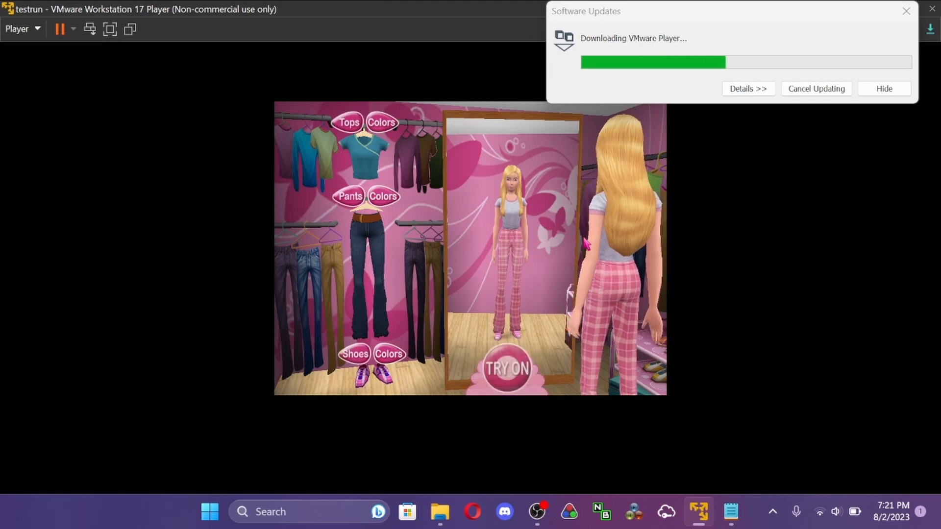
click(508, 369)
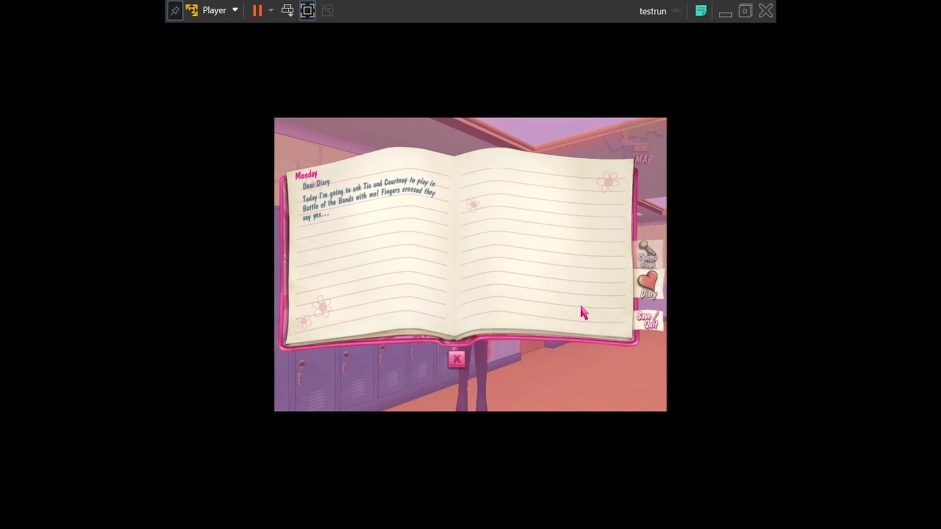
- Save the game from the diary and view the Stage Pieces page and the Monday diary entry
click(653, 330)
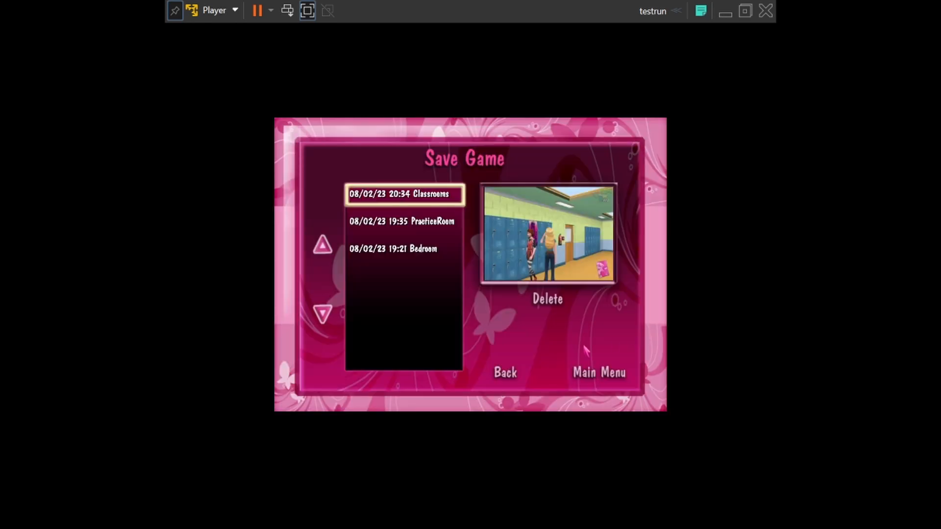
click(498, 374)
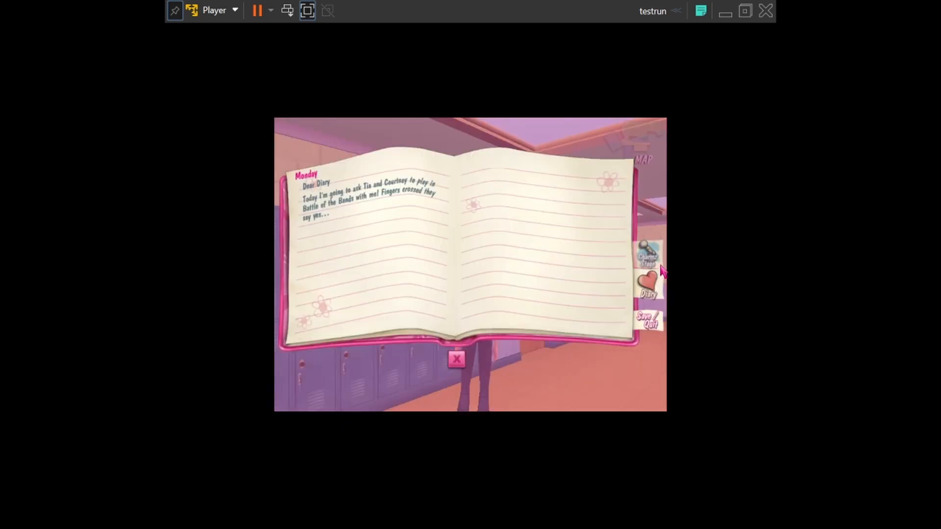
click(656, 265)
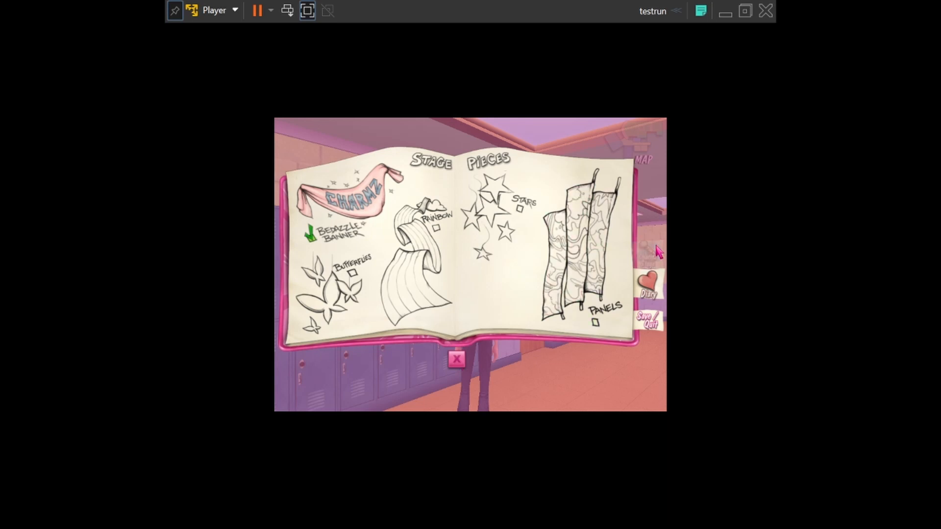
click(653, 290)
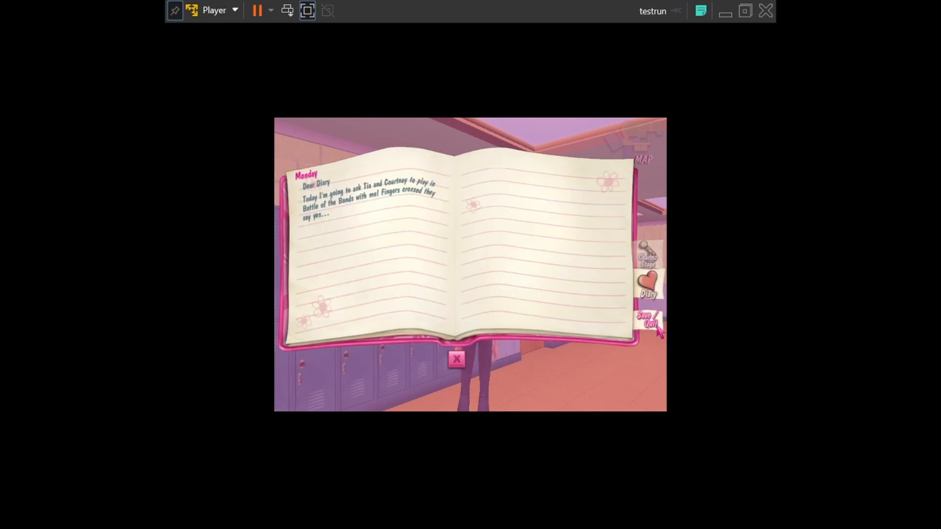
- Save the game again, return to the main menu, and load the newest Classrooms save
click(646, 324)
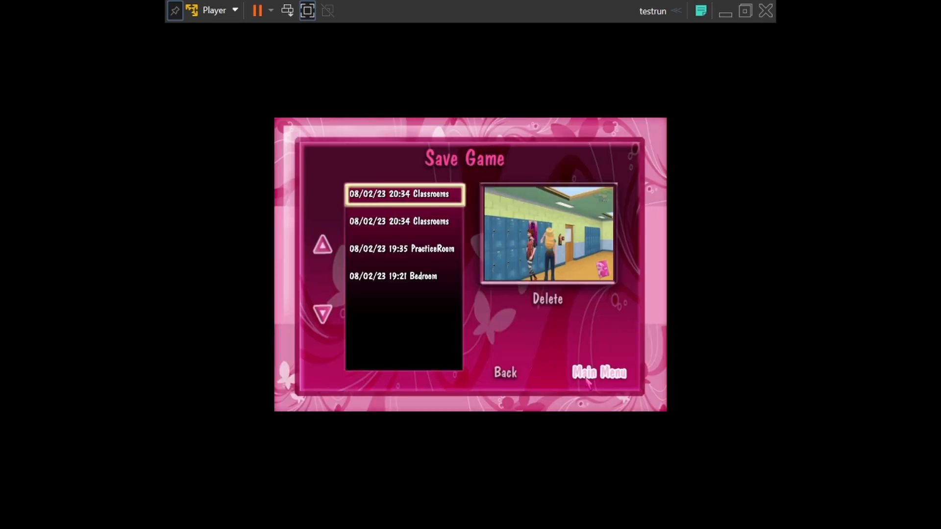
click(567, 377)
click(430, 280)
click(592, 378)
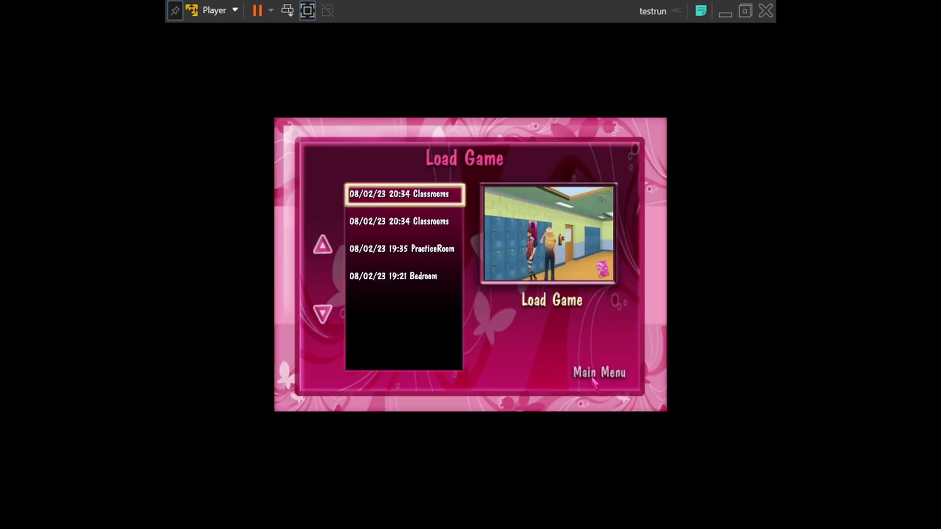
click(543, 303)
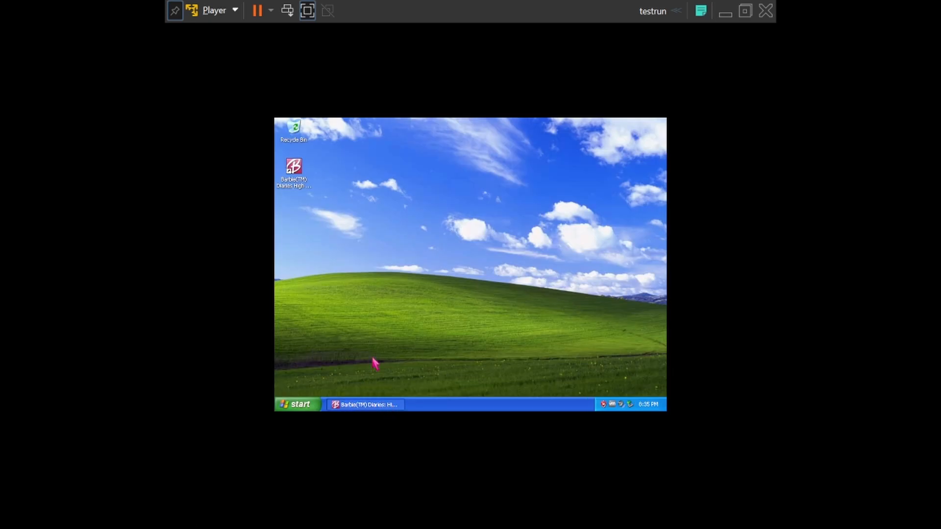
- Restart Windows XP in the virtual machine
key(super)
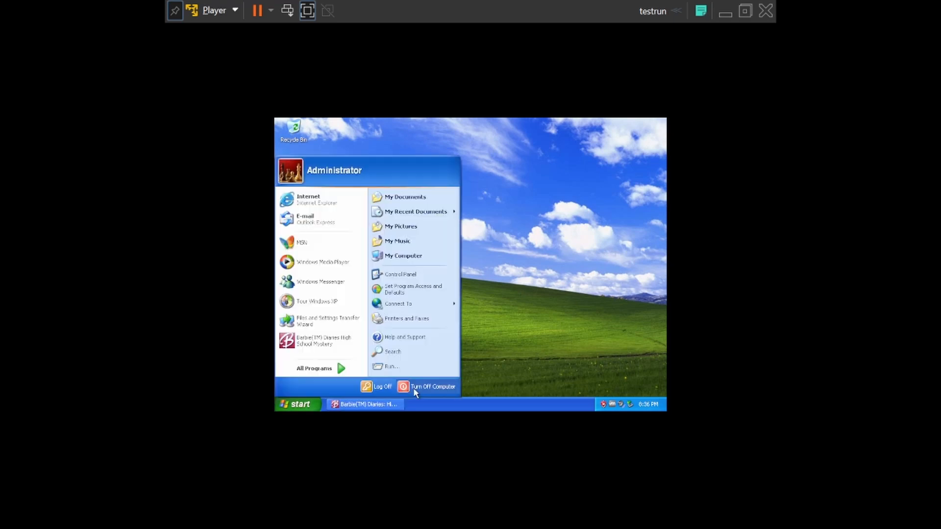
click(403, 386)
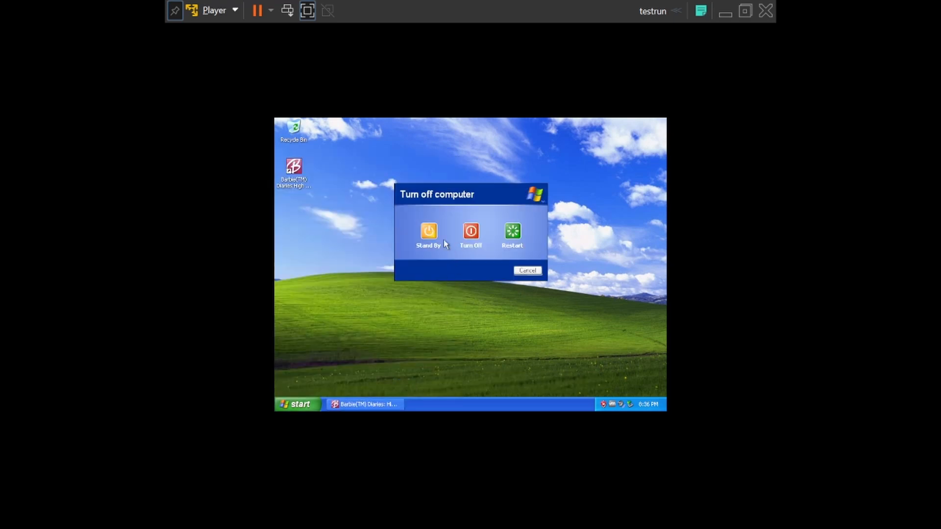
click(516, 231)
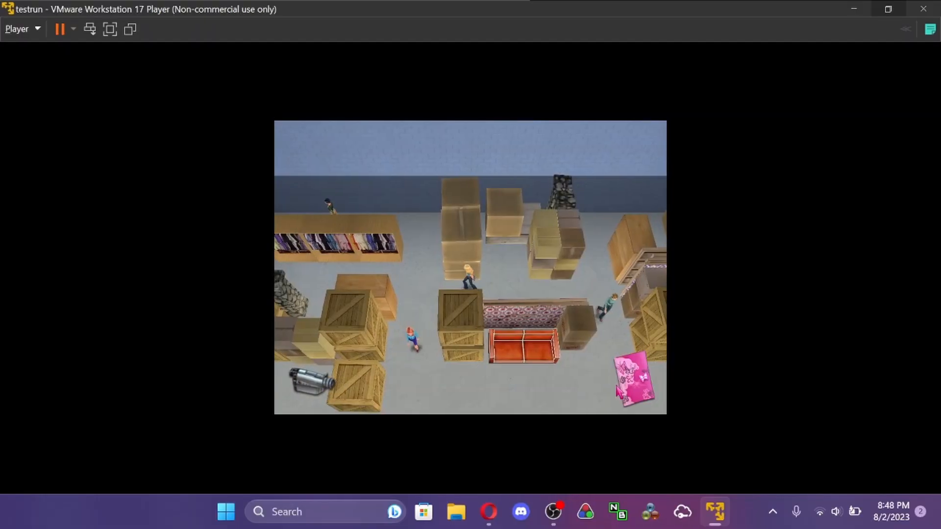
- Steer Barbie past the crates and clothing shelves in the storage room
key(Left)
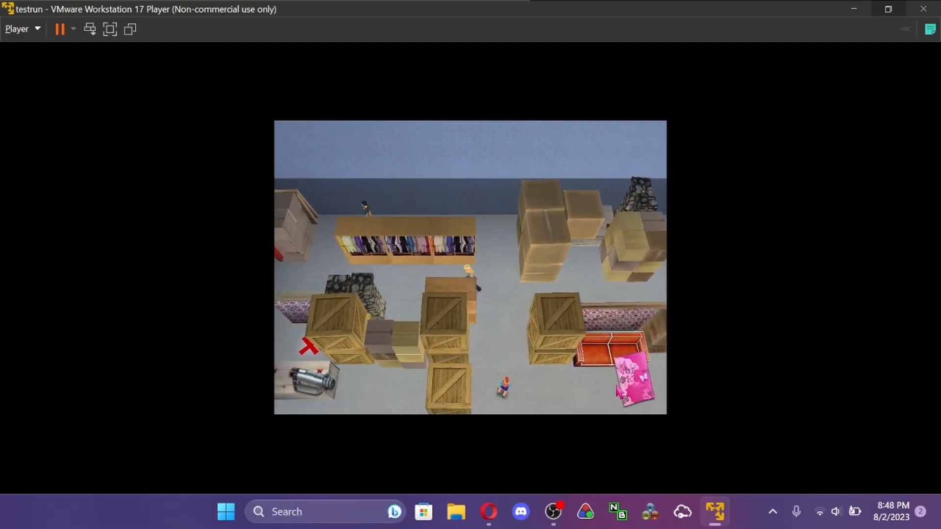
key(Down)
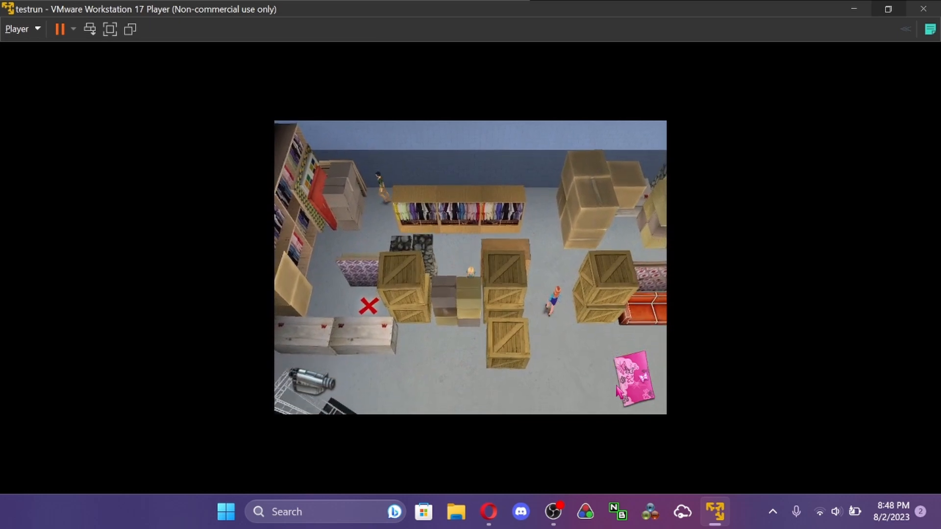
key(Up)
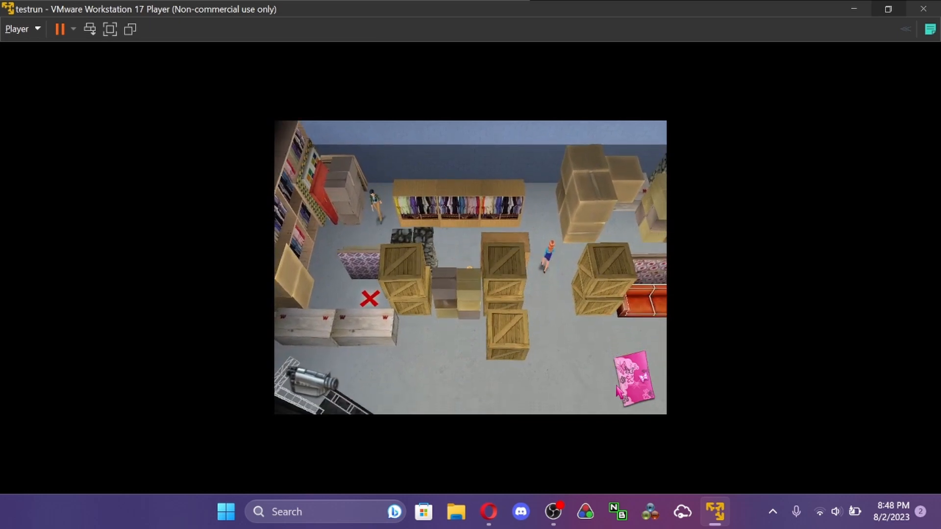